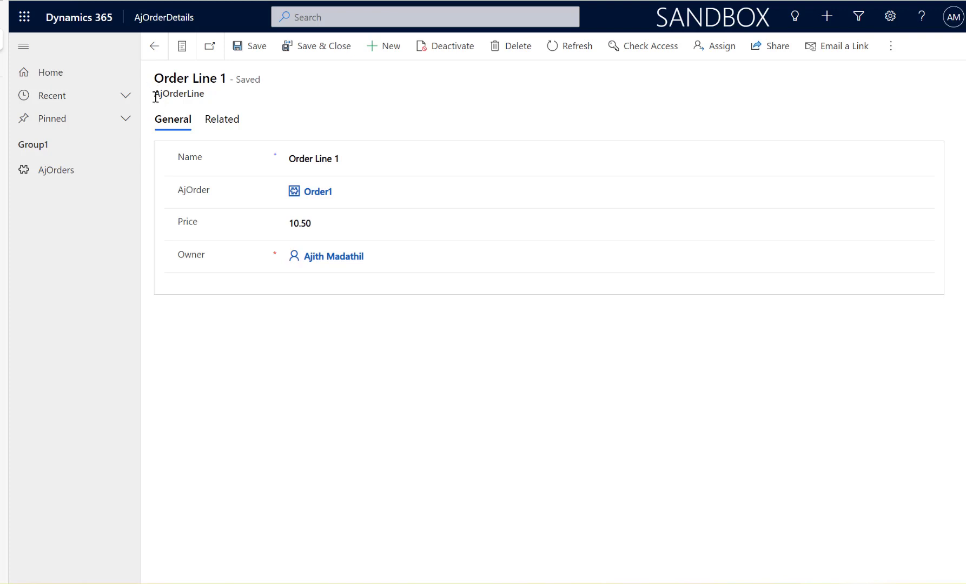
- Inspect the Order Line 1 record and its parent AjOrder lookup Order1 in Dynamics 365
left_click_drag(155, 94, 230, 101)
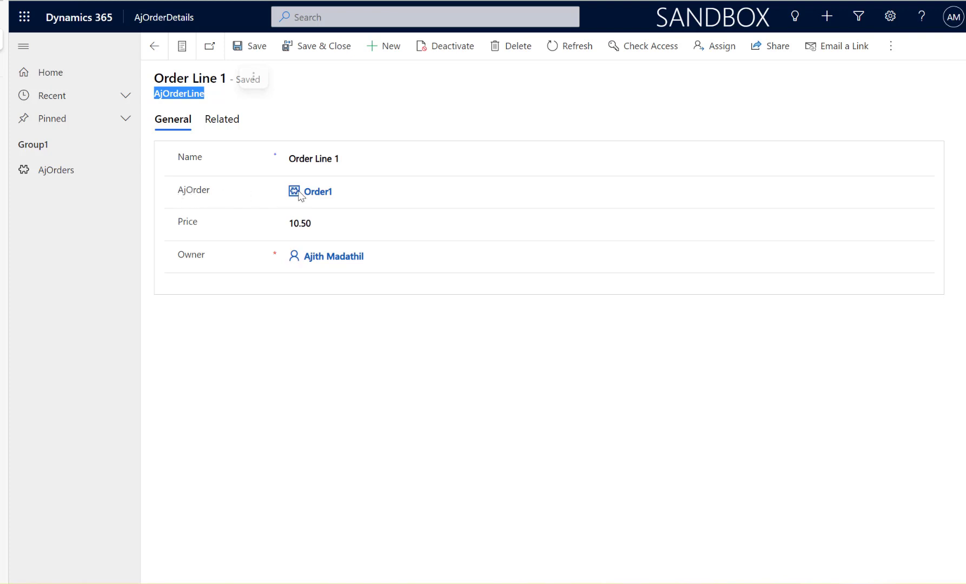
left_click(319, 192)
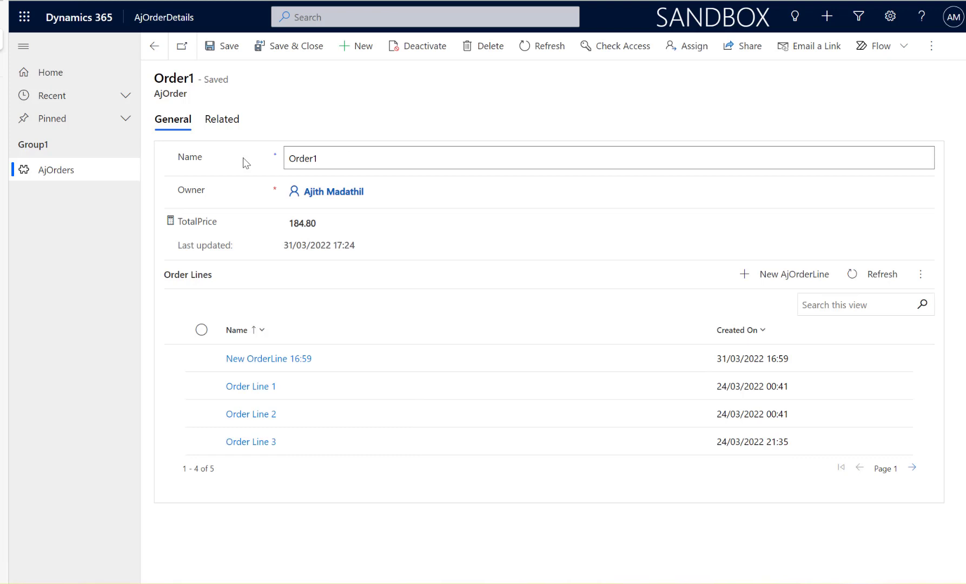
left_click(154, 46)
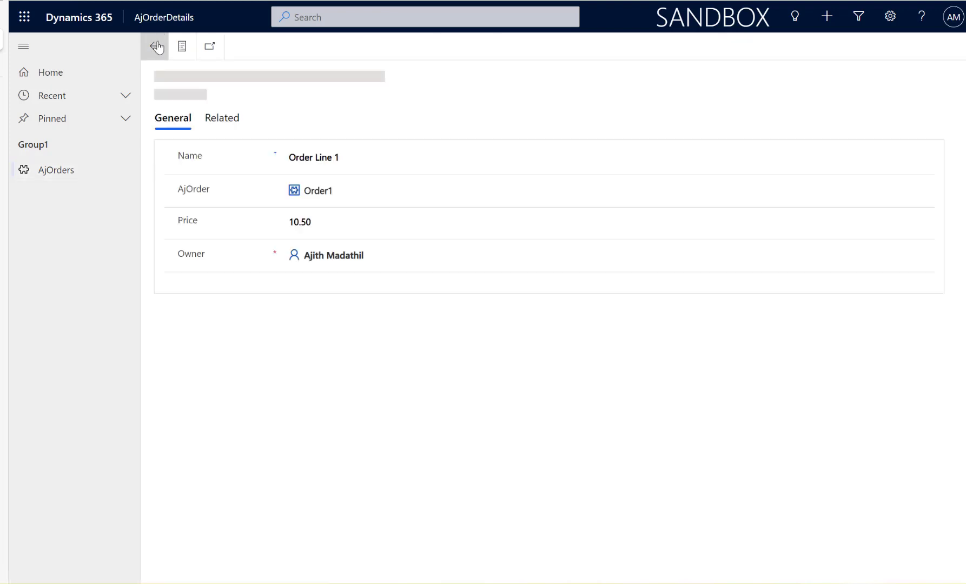
left_click(328, 193)
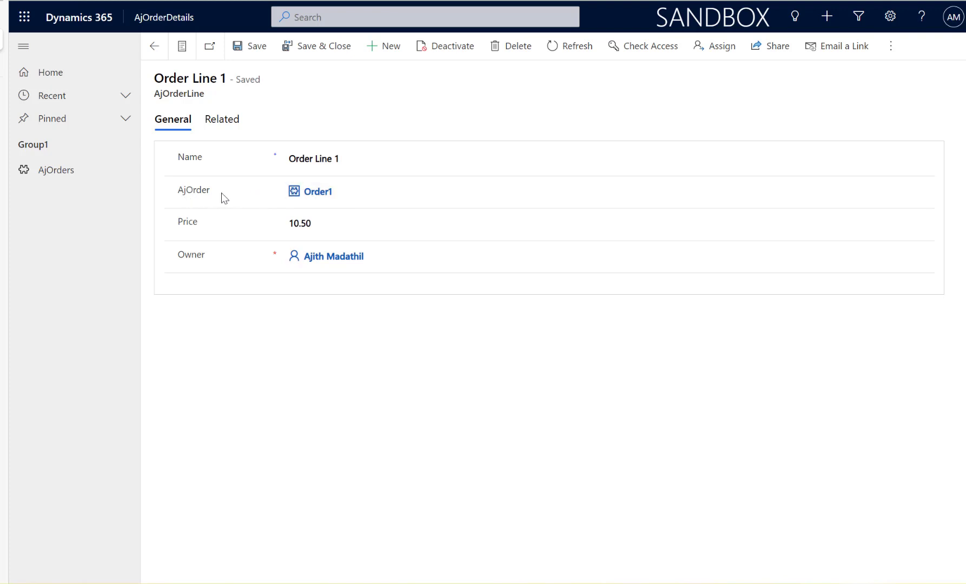
left_click(319, 192)
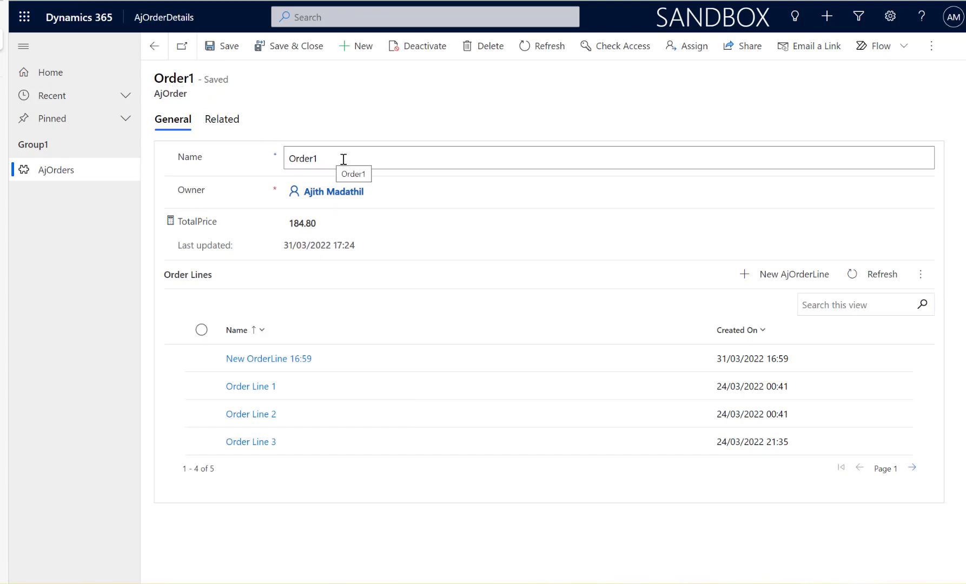
double_click(303, 159)
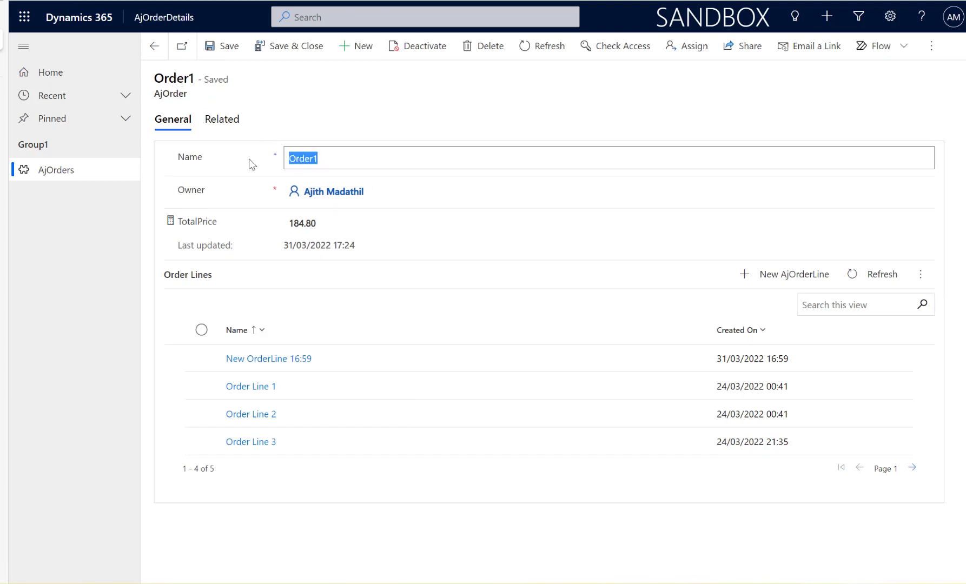
left_click(155, 46)
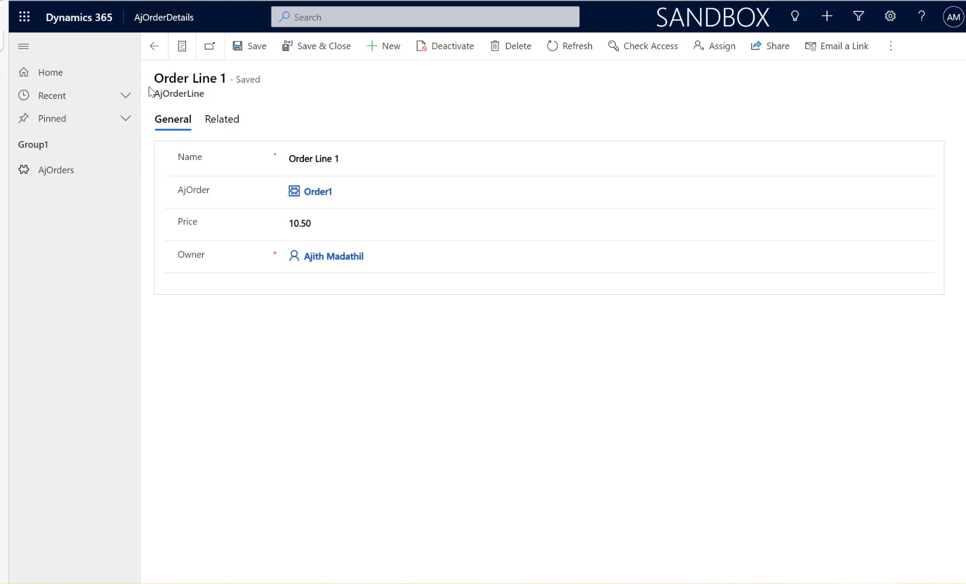
- Create a manually triggered instant cloud flow and pick Microsoft Dataverse for its next step
mouse_move(35, 80)
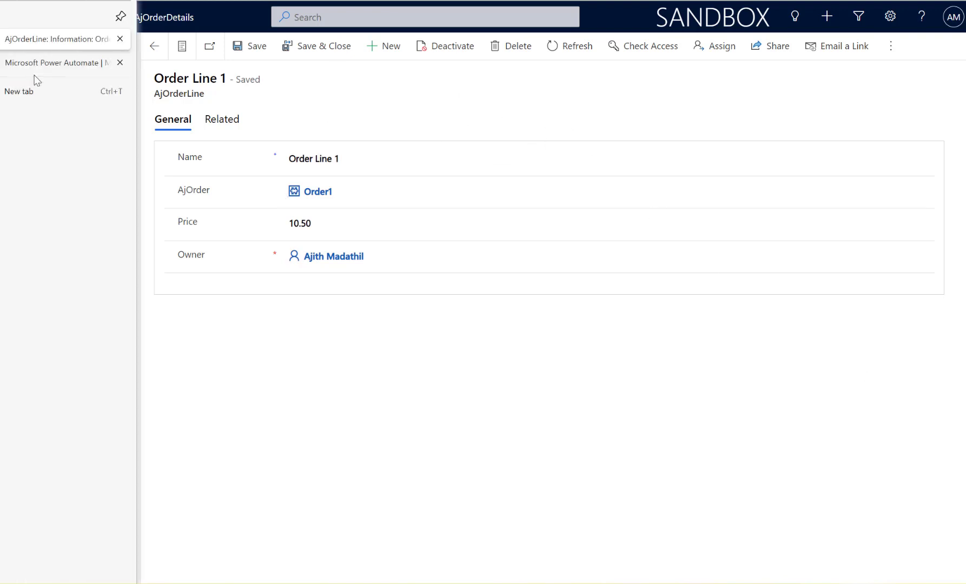
left_click(45, 66)
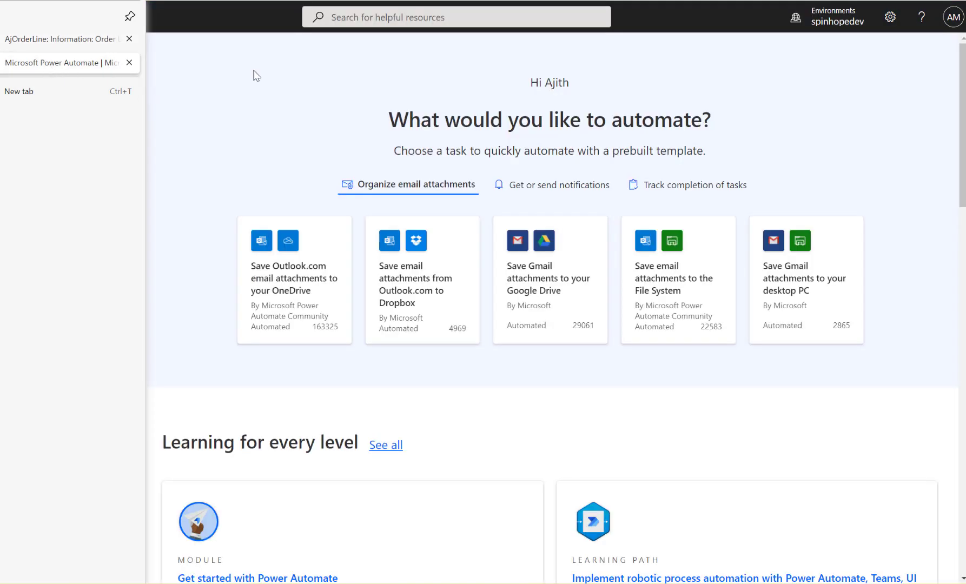
left_click(55, 130)
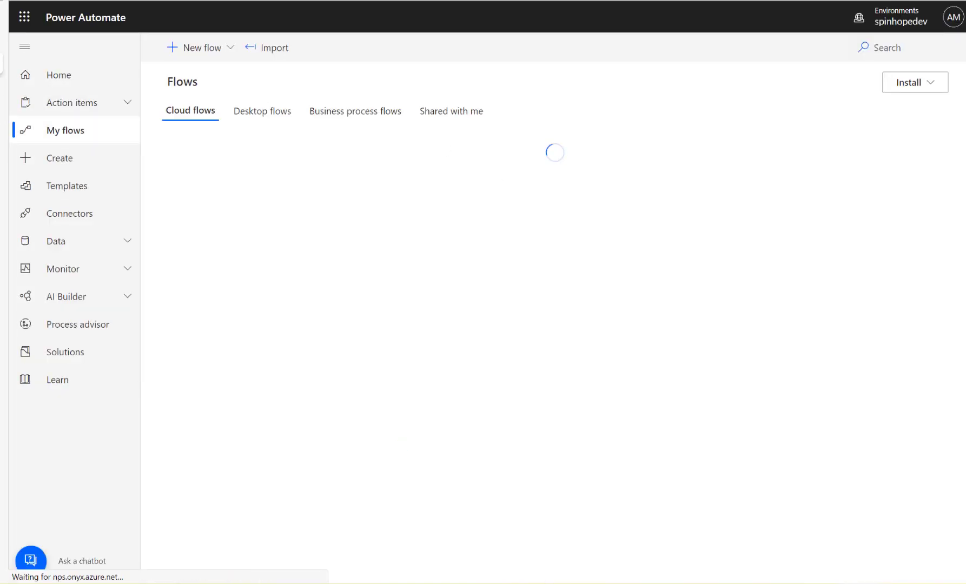
left_click(218, 52)
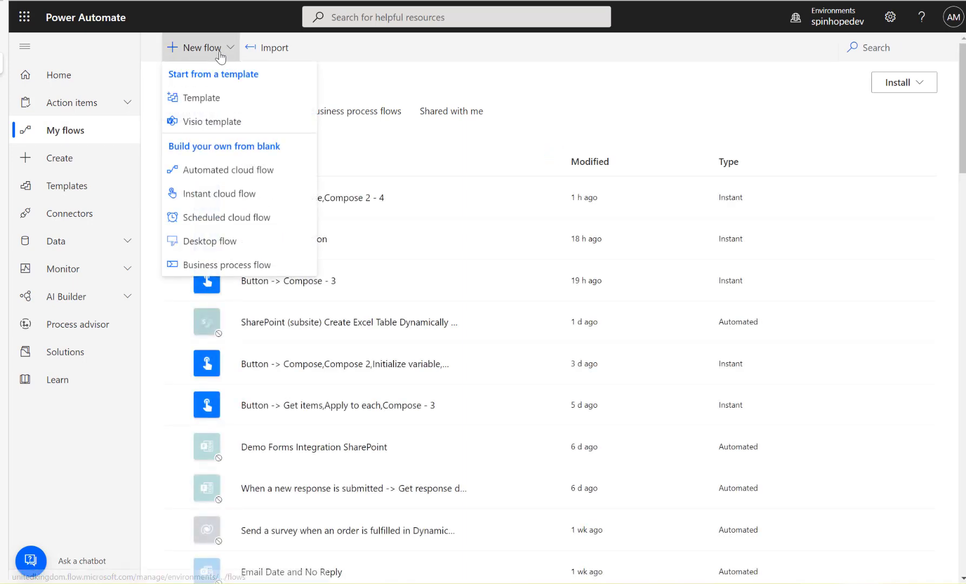
left_click(234, 194)
left_click(577, 238)
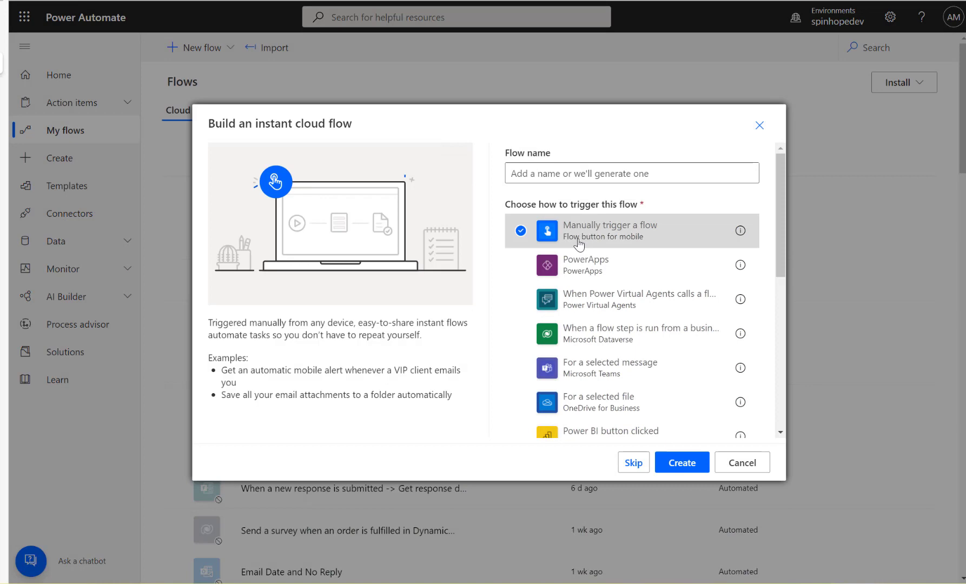
left_click(689, 469)
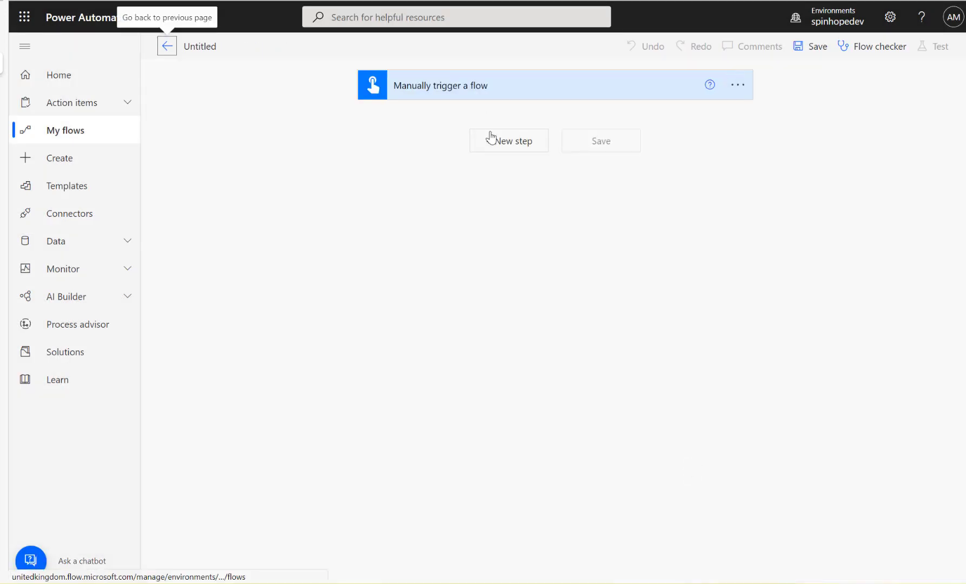
left_click(491, 140)
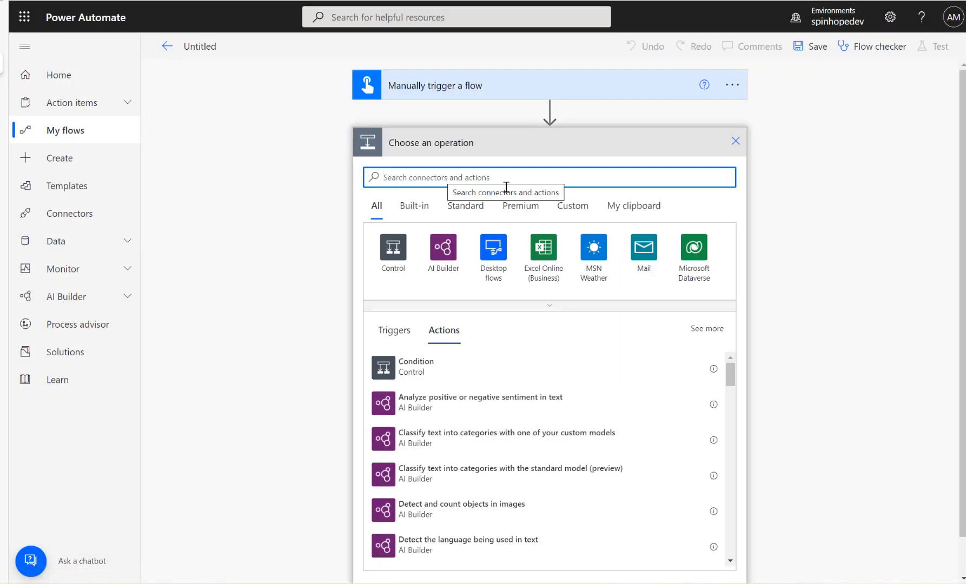
left_click(710, 255)
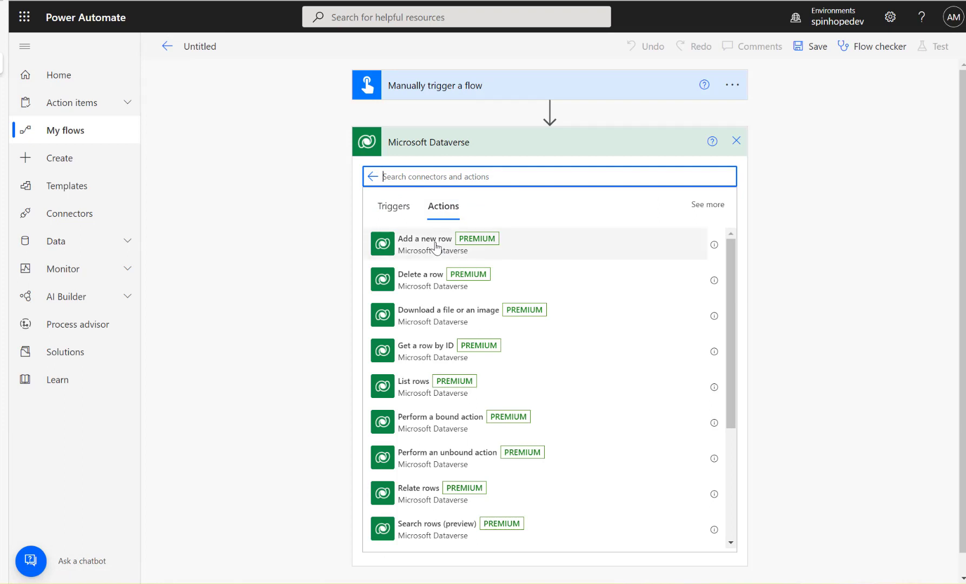
- Add a Dataverse List rows action reading the AjOrderLines table
left_click(414, 386)
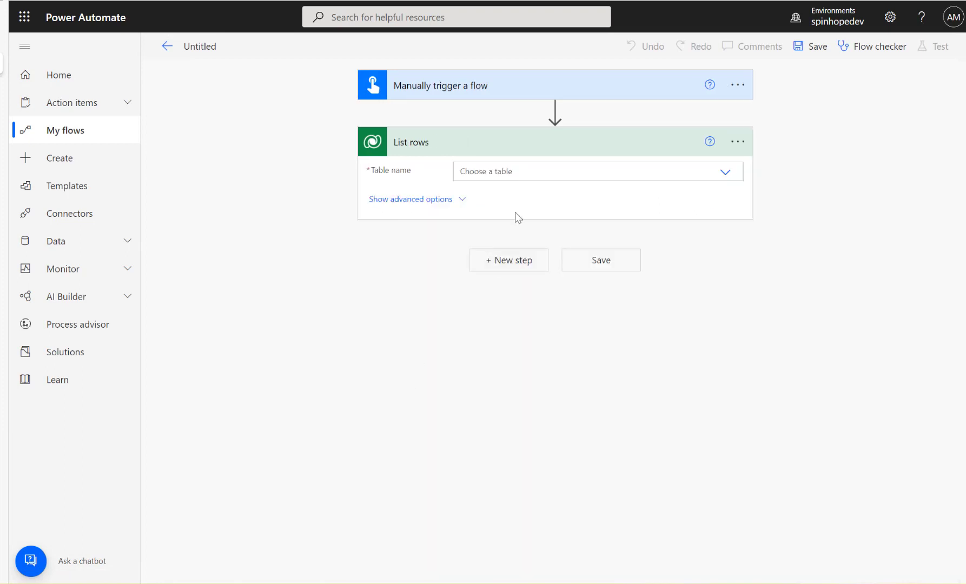
left_click(545, 173)
type("ajorder")
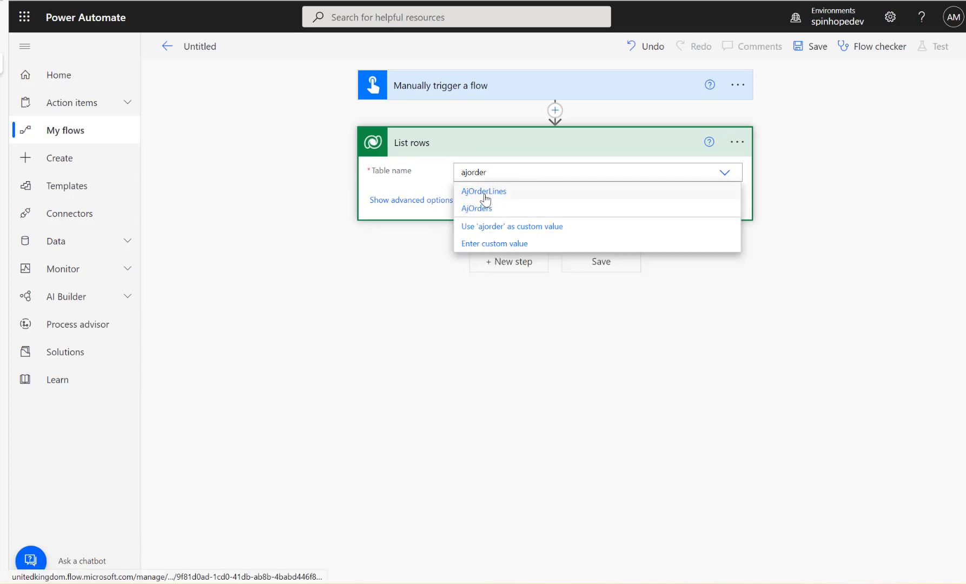
left_click(485, 191)
key("alt+Tab")
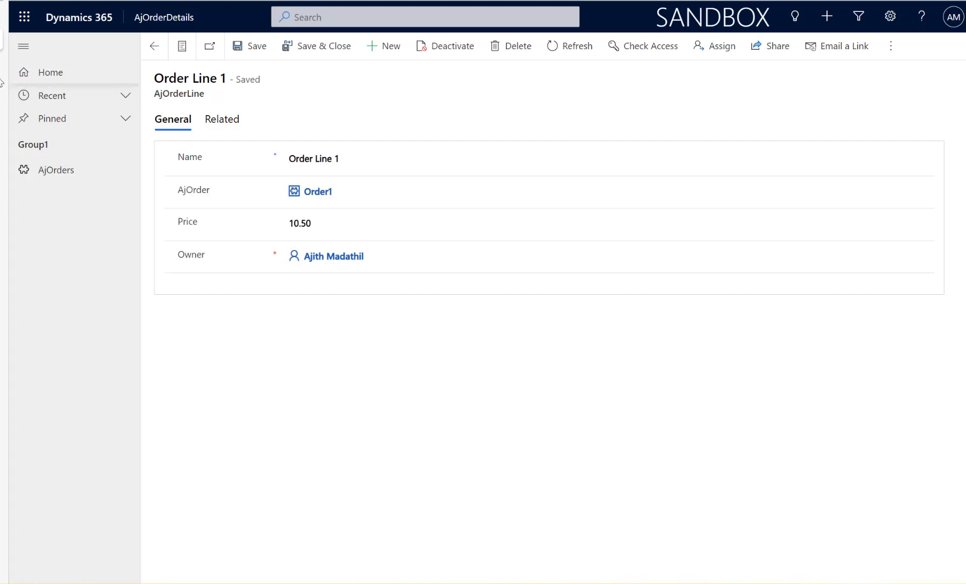
key("alt+Tab")
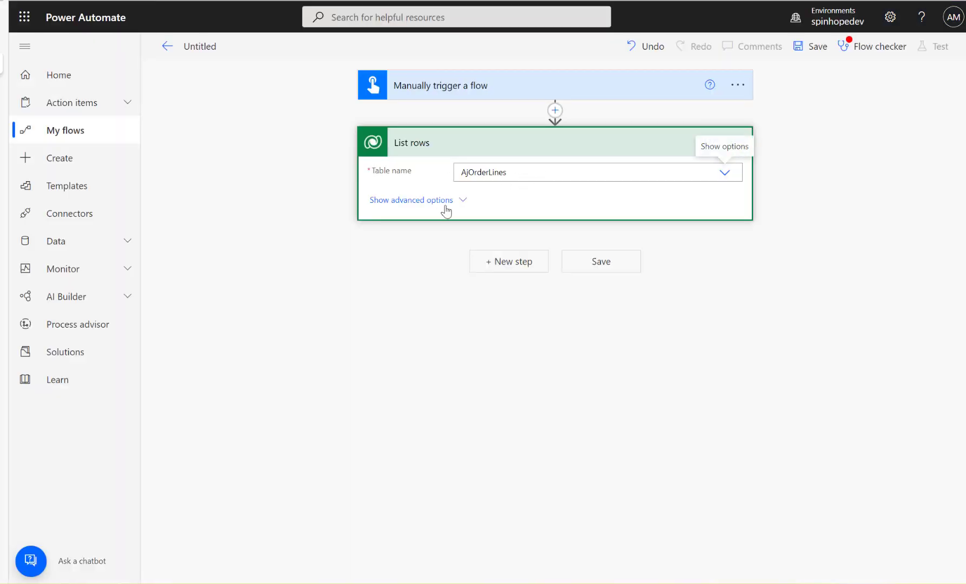
- In List rows advanced options, leave the filter empty and set Row count to 1
left_click(442, 201)
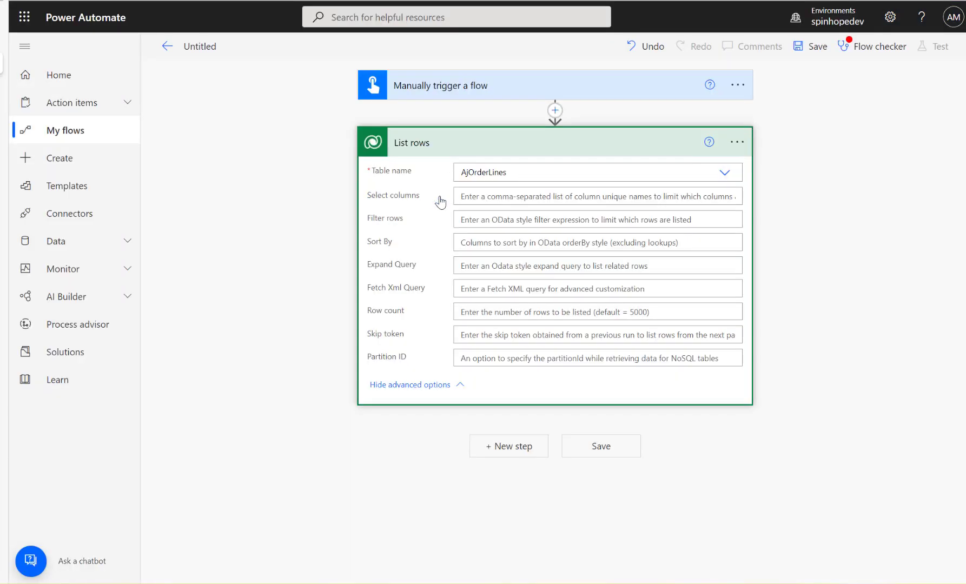
left_click(493, 219)
type("name eq")
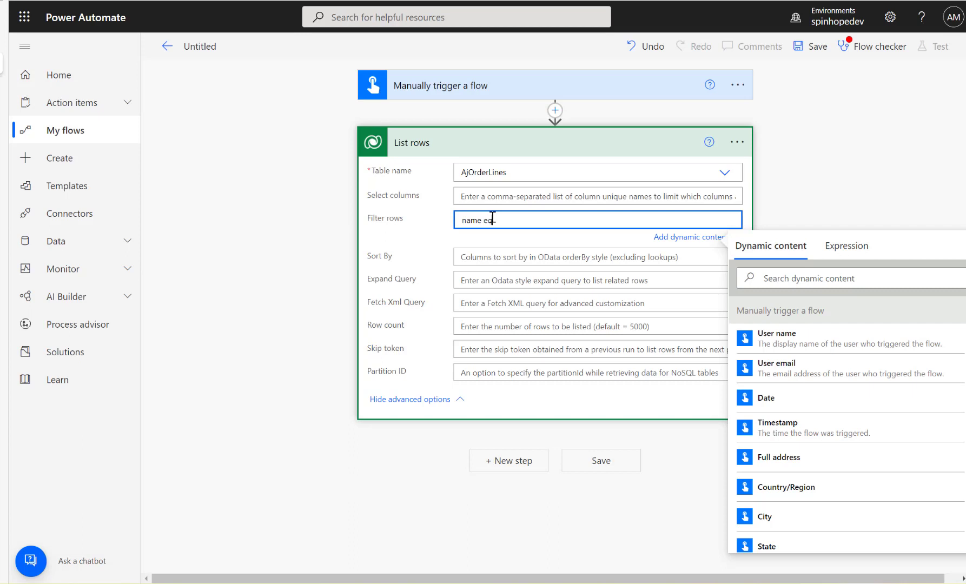
key("BackSpace")
key("BackSpace")
key("BackSpace")
key("BackSpace")
key("BackSpace")
key("BackSpace")
key("BackSpace")
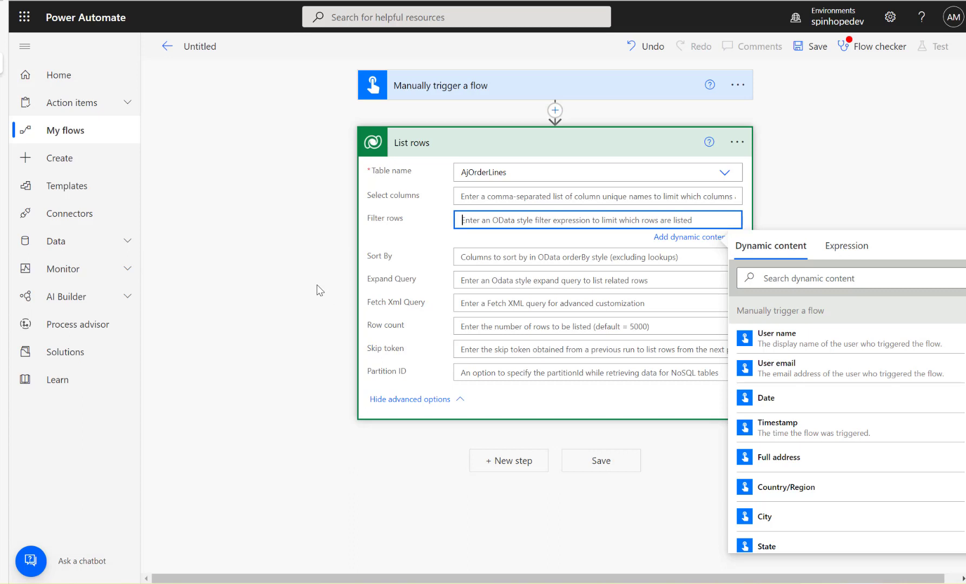
left_click(295, 280)
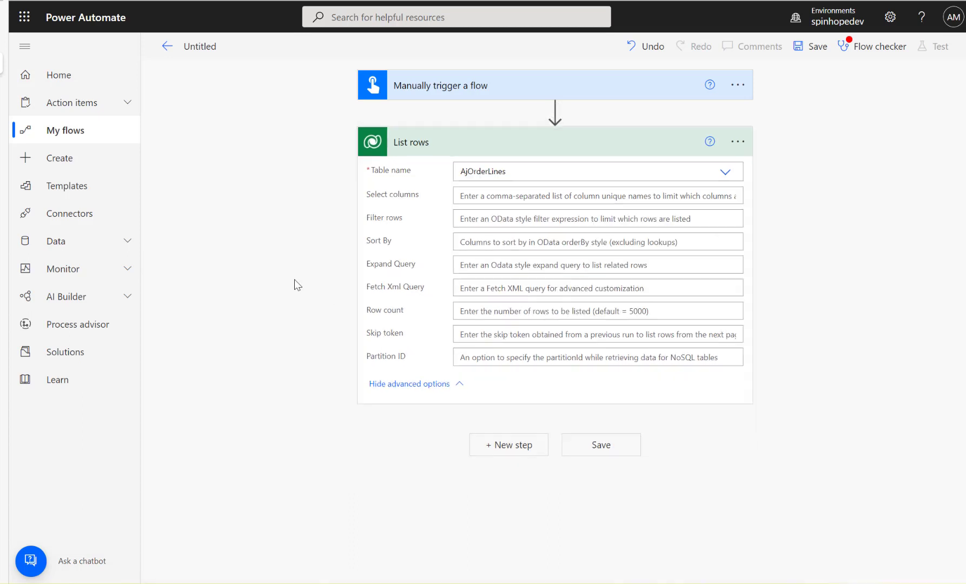
left_click(481, 313)
type("1")
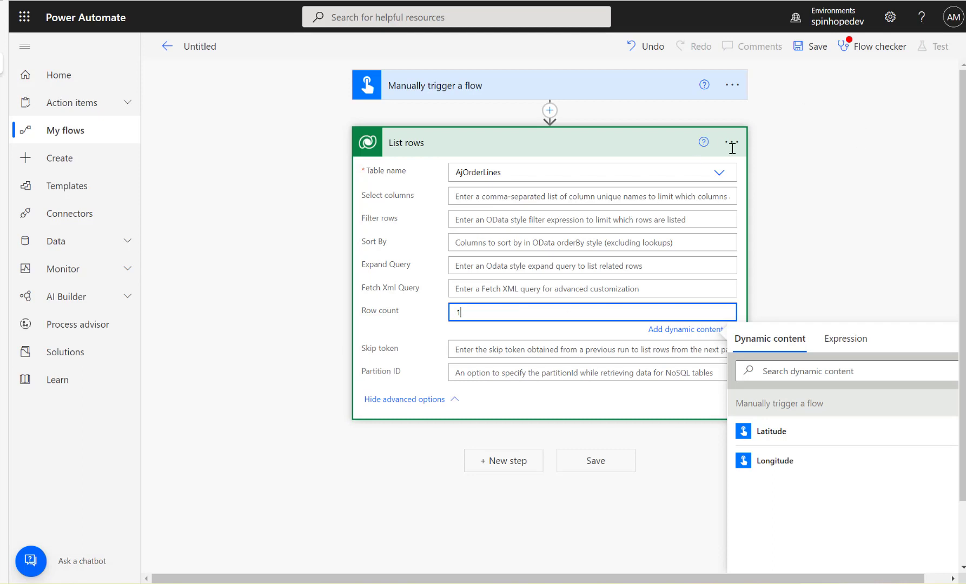
- Rename the flow to 'Demo Retrieve Lookup Text'
left_click(229, 43)
type("De")
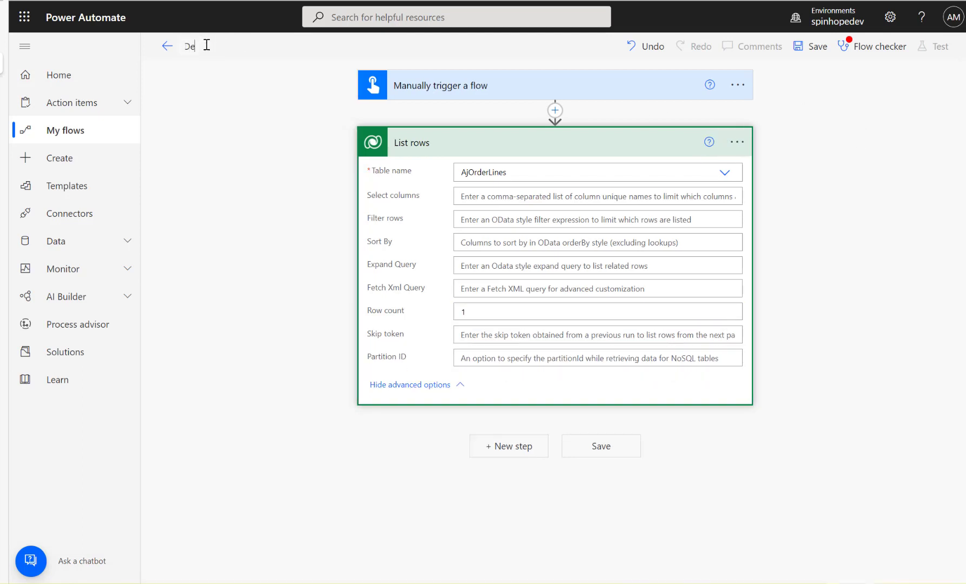
type("mo G")
key("BackSpace")
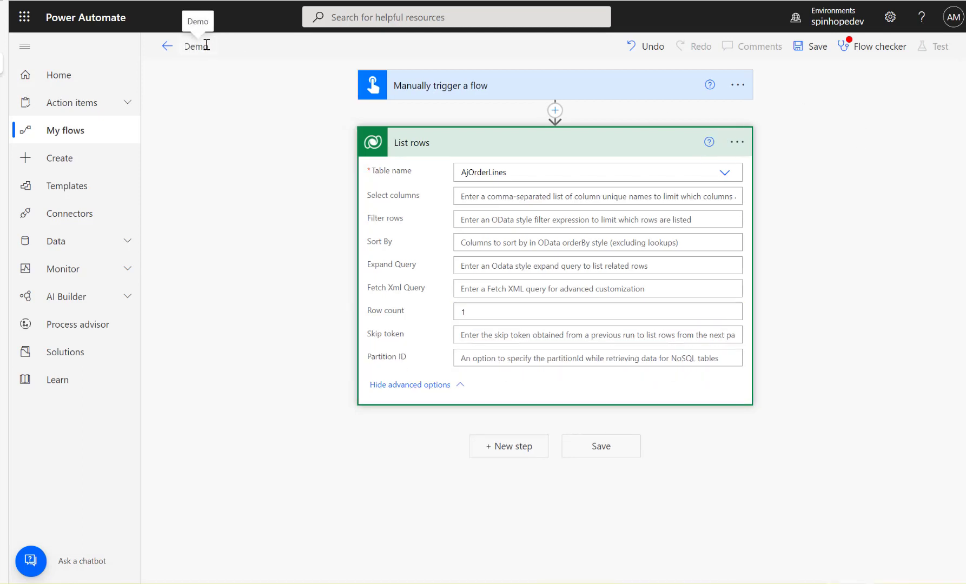
type("Retrieve L")
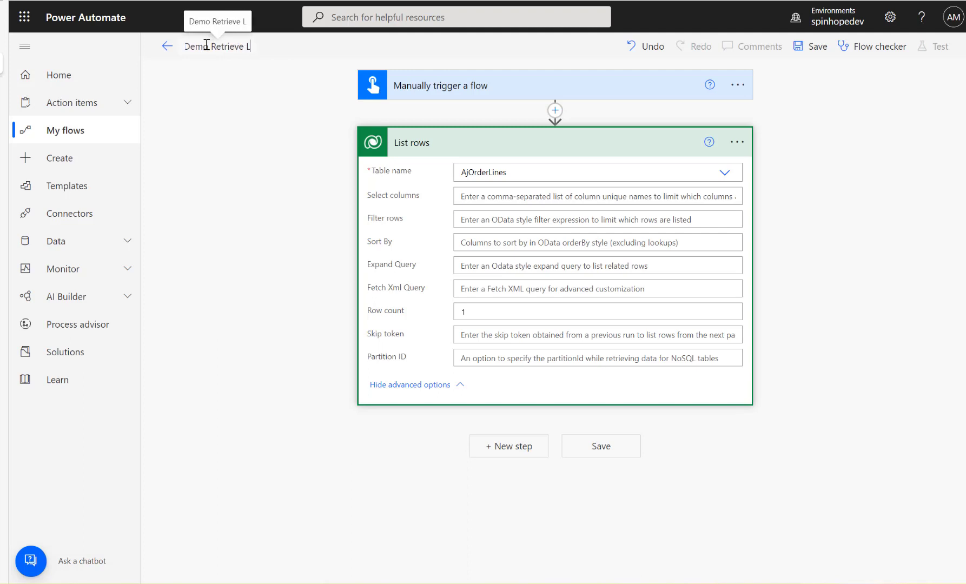
type("ookup Text")
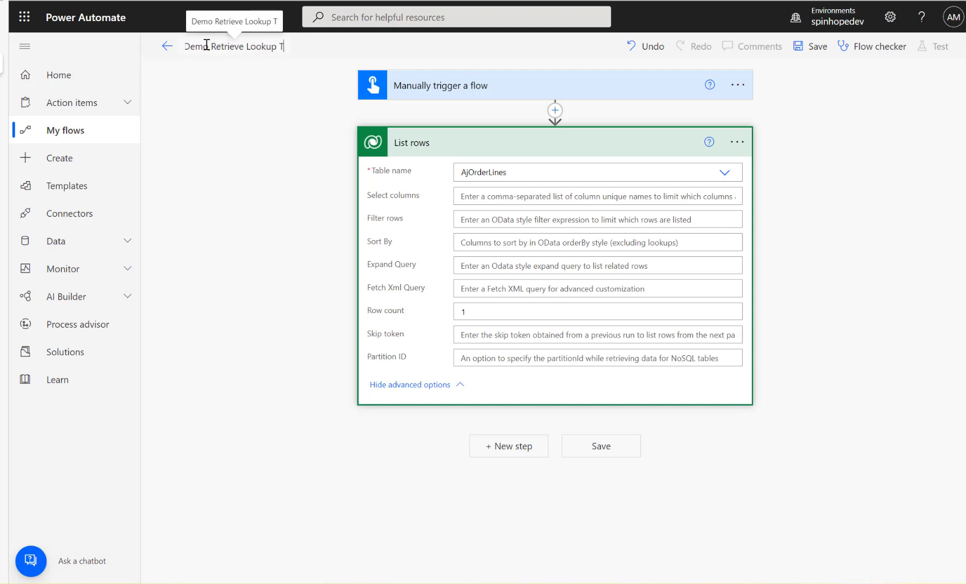
- Add a Compose action after List rows
left_click(511, 448)
type("compo")
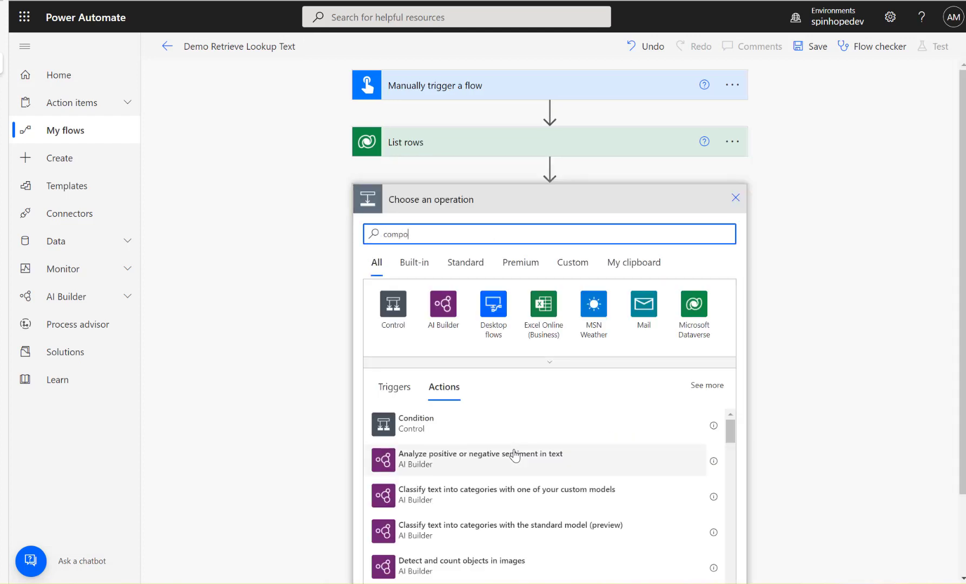
type("se")
left_click(412, 424)
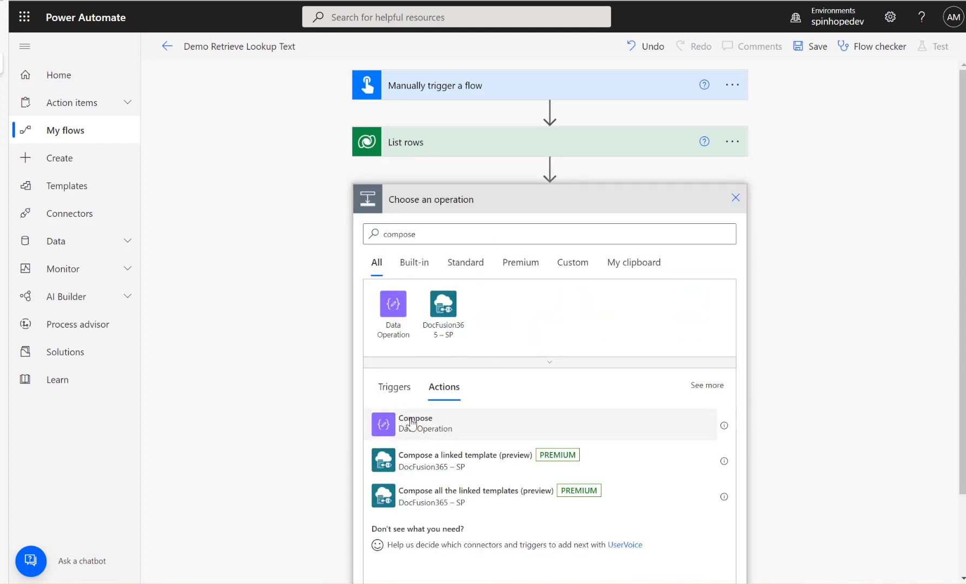
left_click(526, 226)
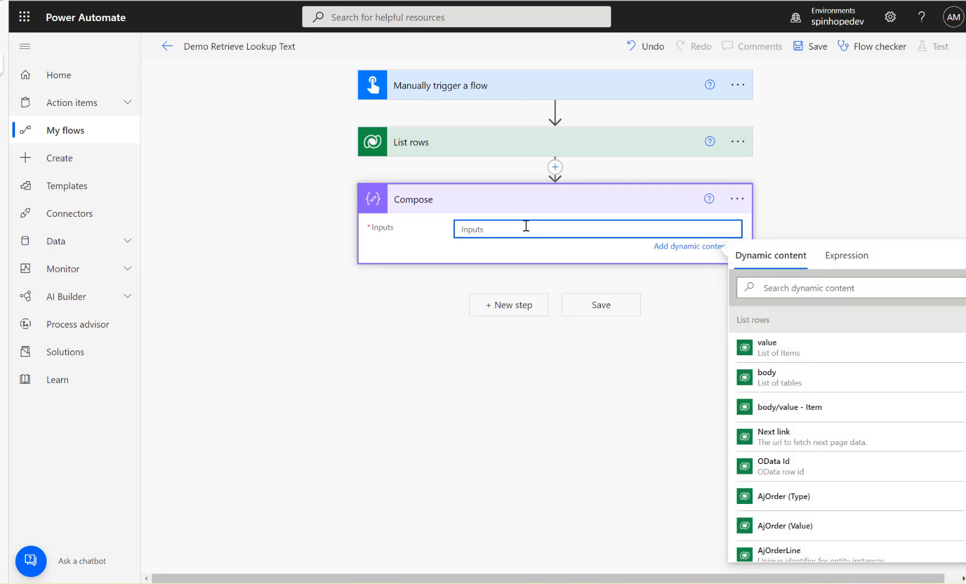
- Set Compose's input to the AjOrder (Value) dynamic field and save the flow
left_click(807, 288)
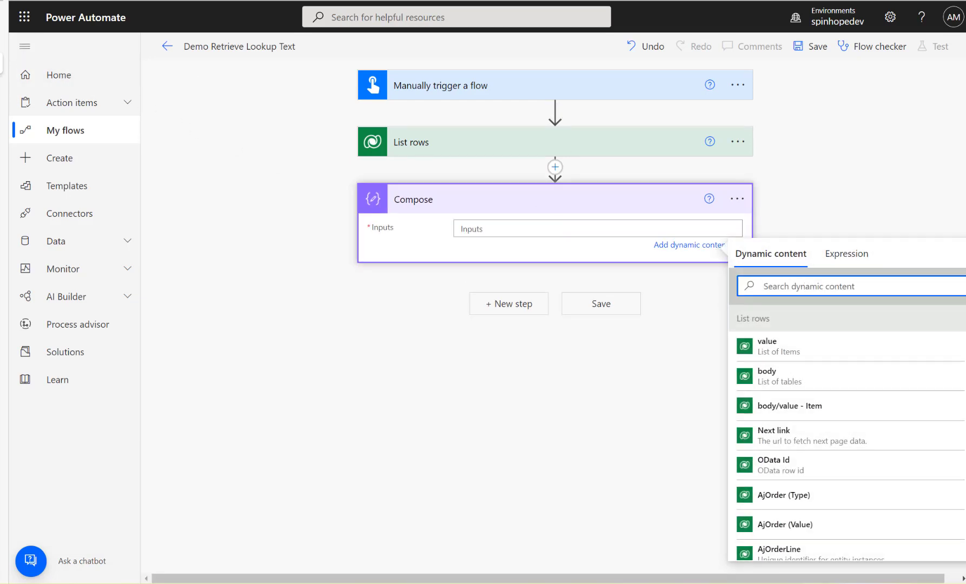
left_click(15, 39)
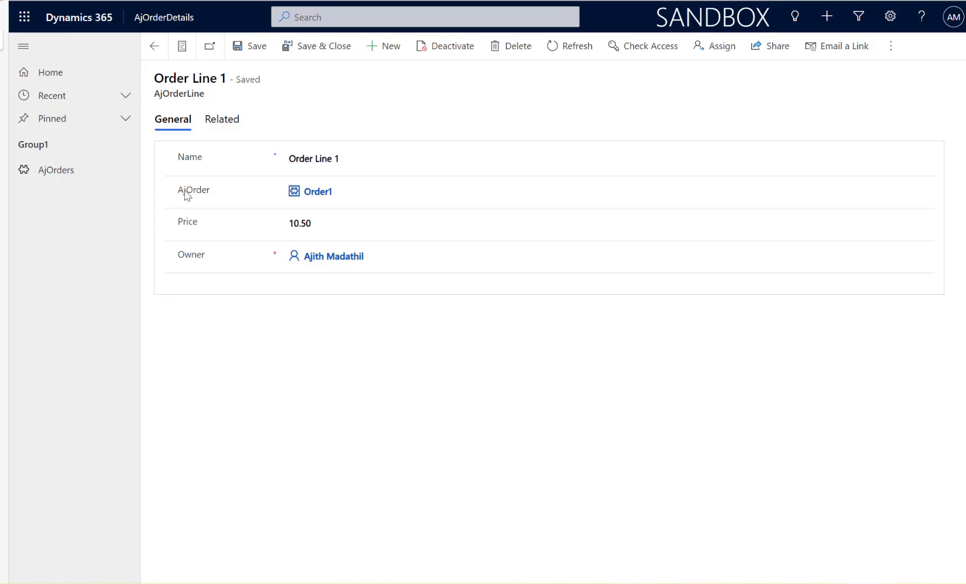
left_click(3, 72)
type("Aj")
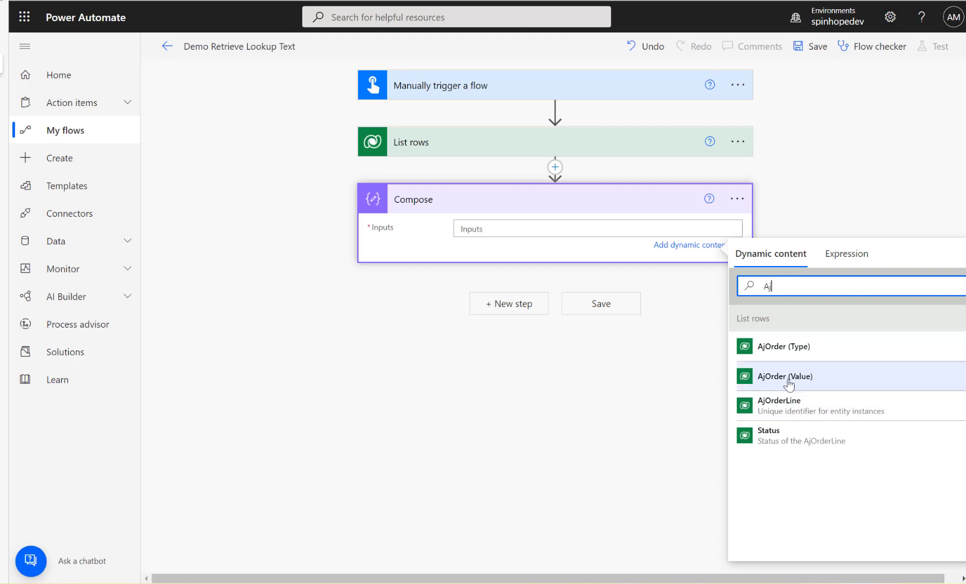
left_click(812, 381)
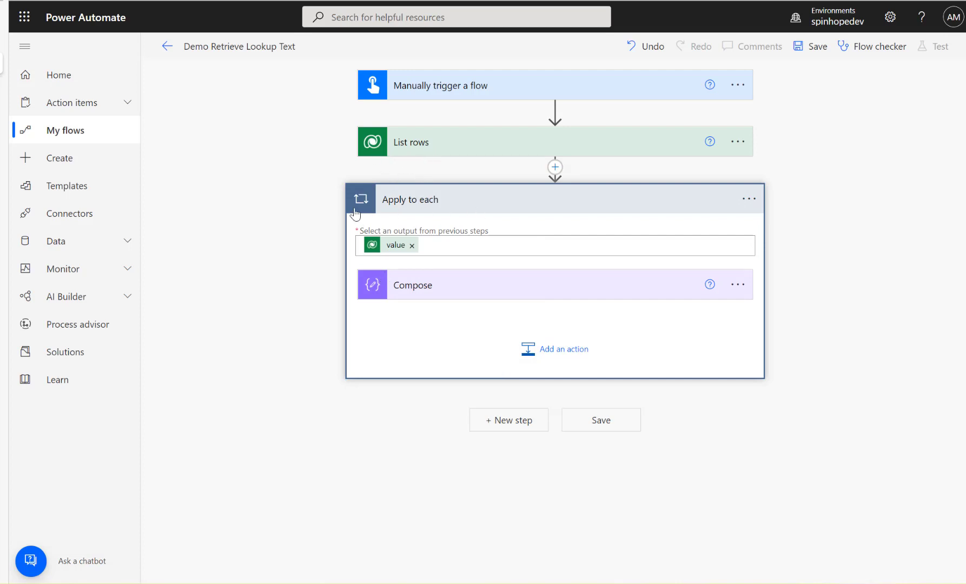
left_click(805, 47)
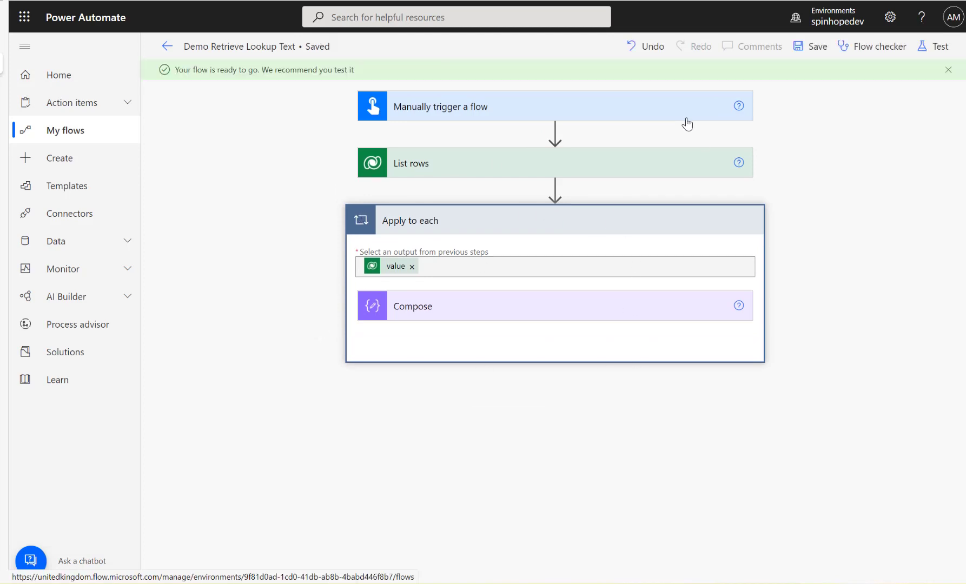
- Run a manual test of the flow
left_click(918, 48)
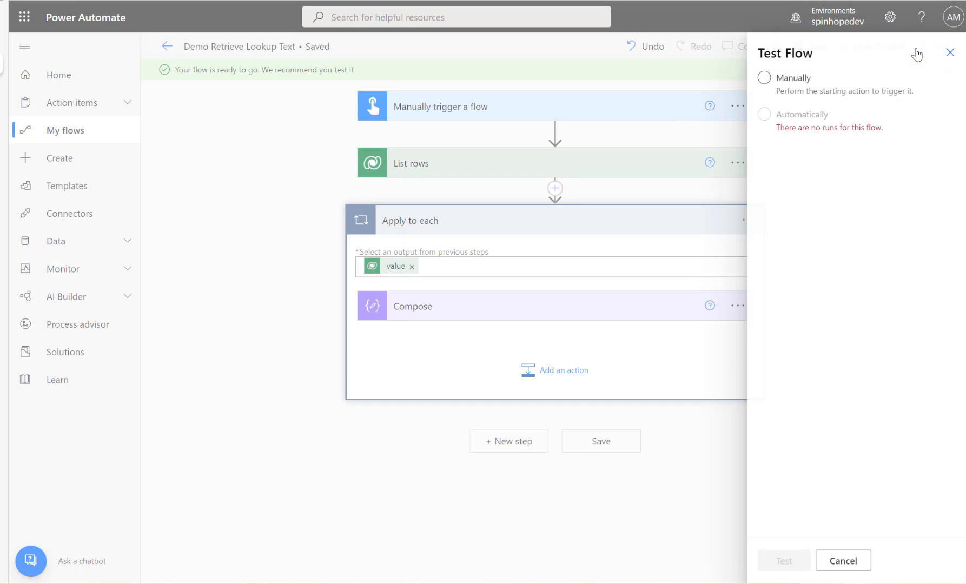
left_click(779, 562)
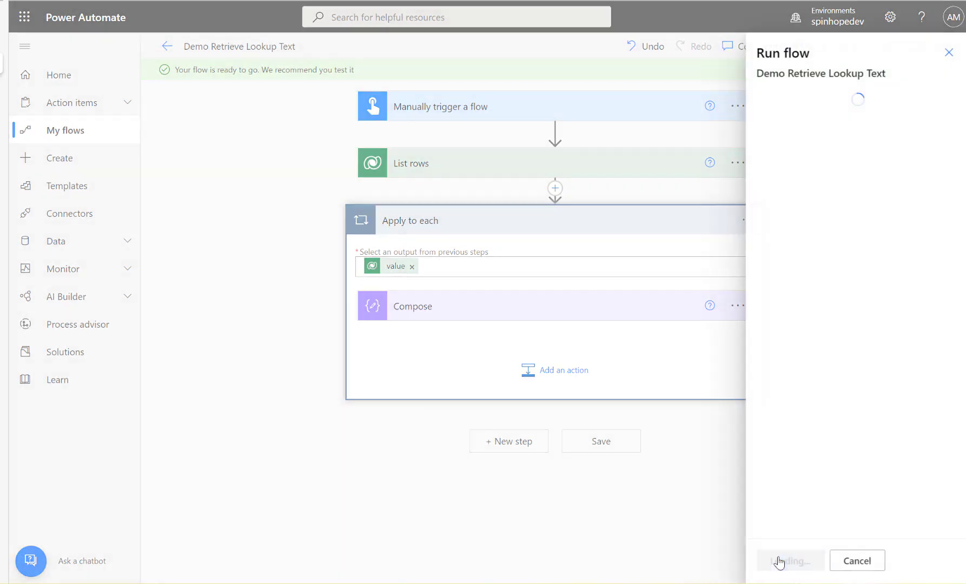
left_click(780, 562)
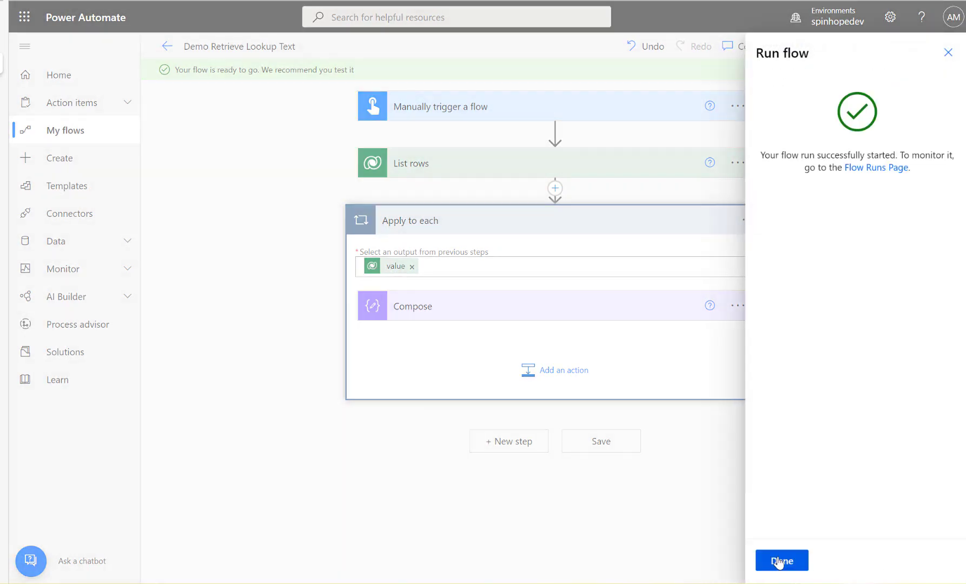
left_click(780, 562)
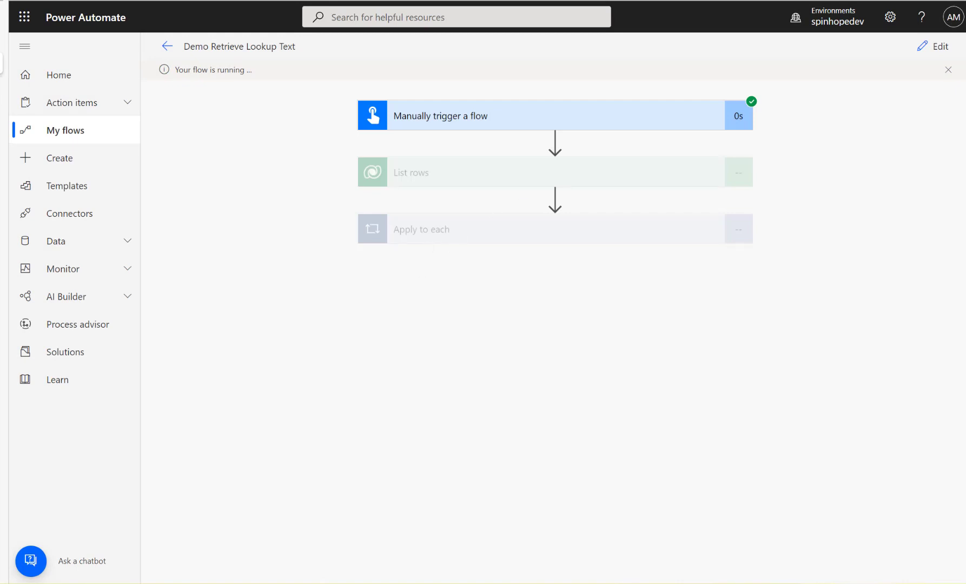
- Inspect the run: Compose shows the order GUID, and List rows shows Row count 1
left_click(428, 235)
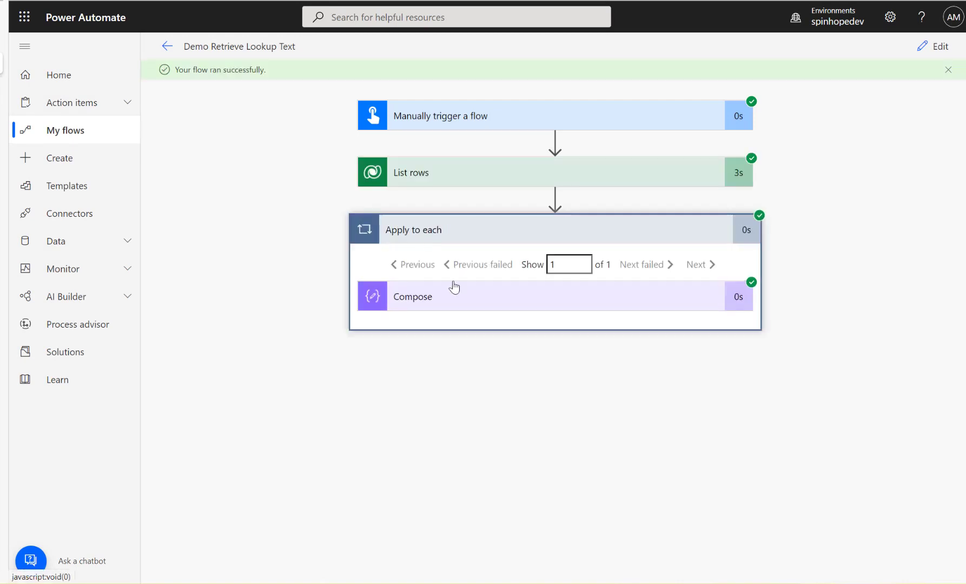
left_click(468, 298)
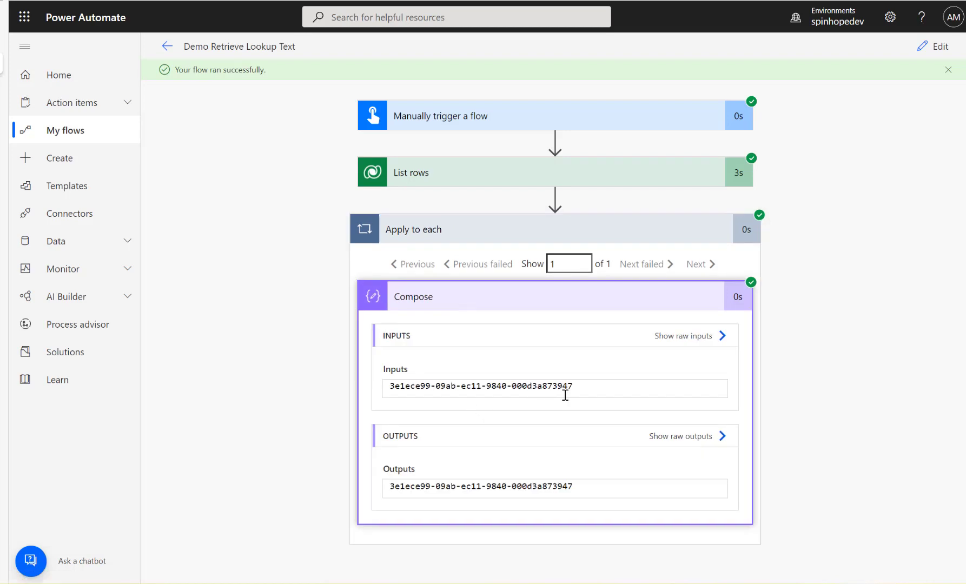
left_click_drag(579, 386, 341, 382)
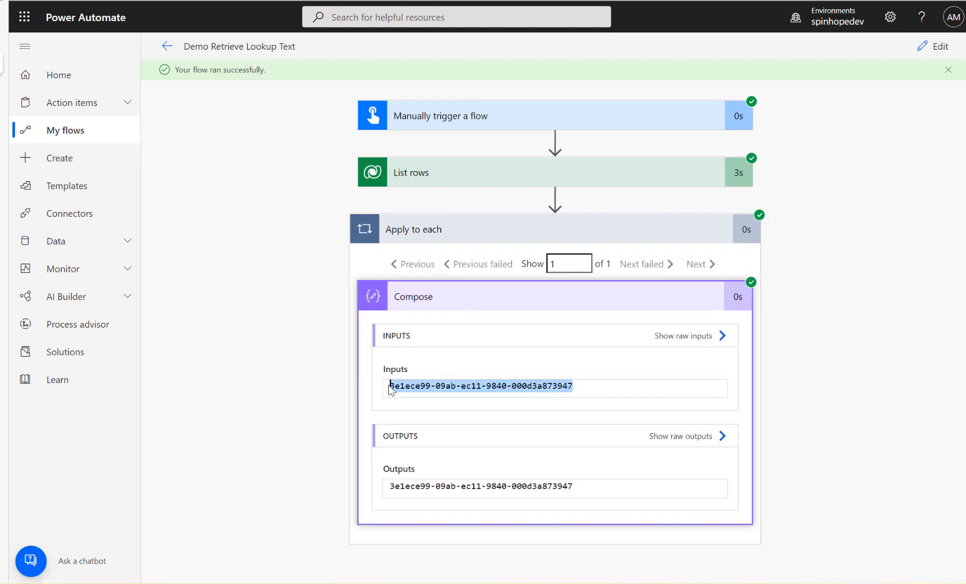
left_click(402, 186)
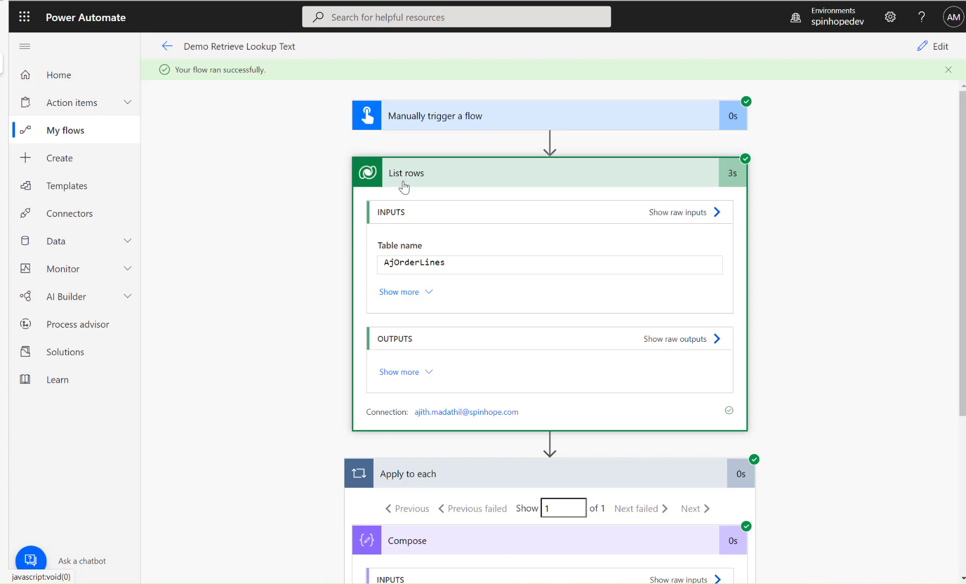
left_click(404, 292)
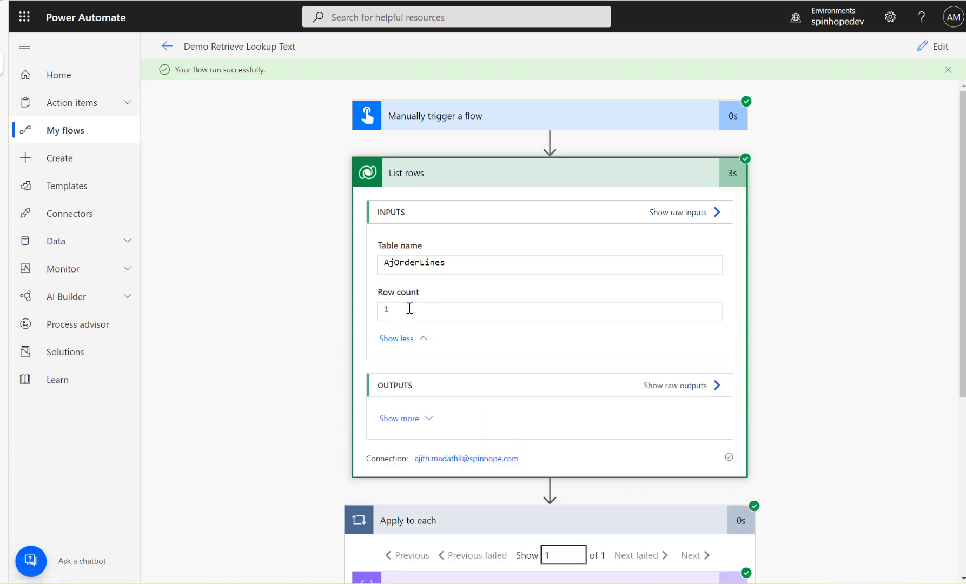
scroll(331, 381, "down", 5)
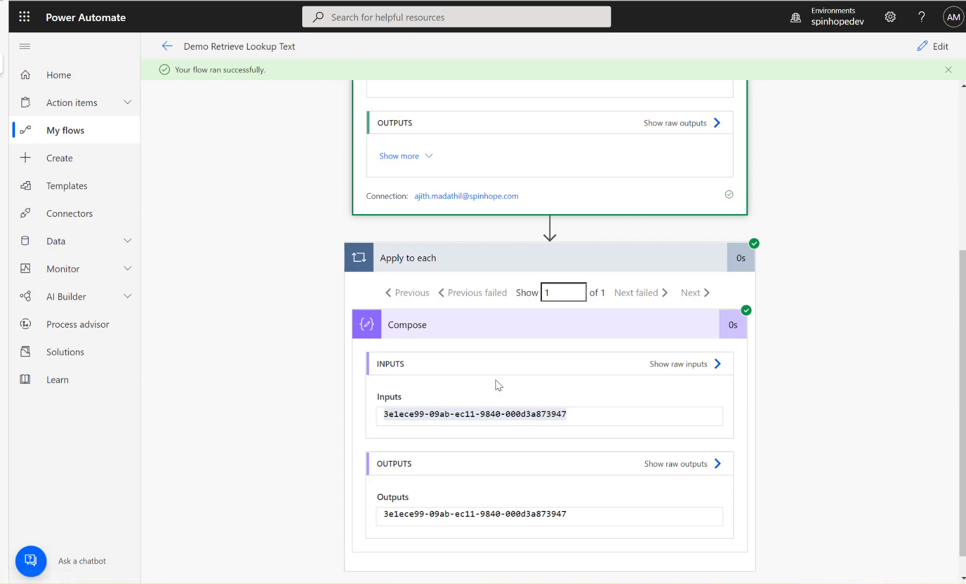
- Review the List rows outputs and raw JSON, including the AjOrder FormattedValue annotation, then close it
scroll(494, 386, "up", 5)
left_click(409, 420)
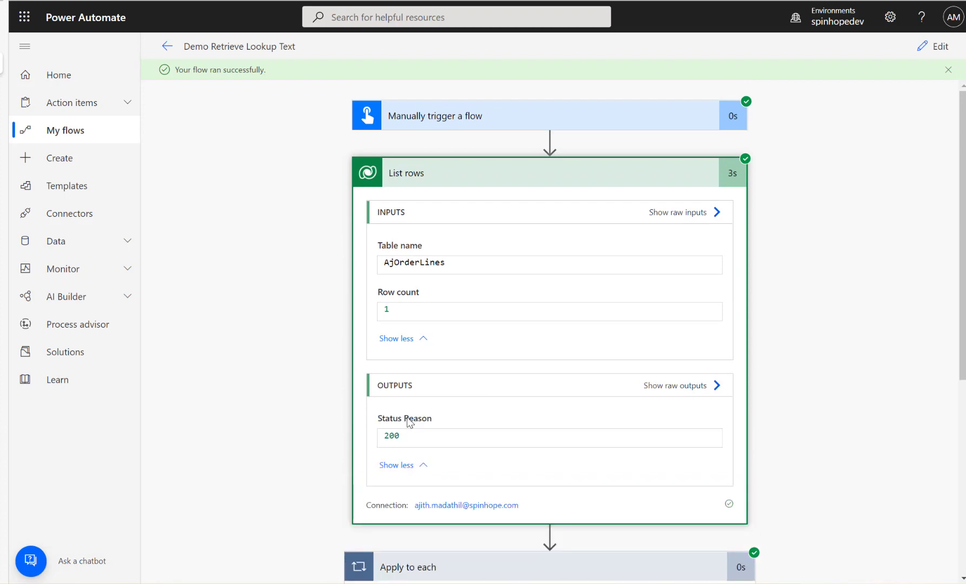
left_click(671, 388)
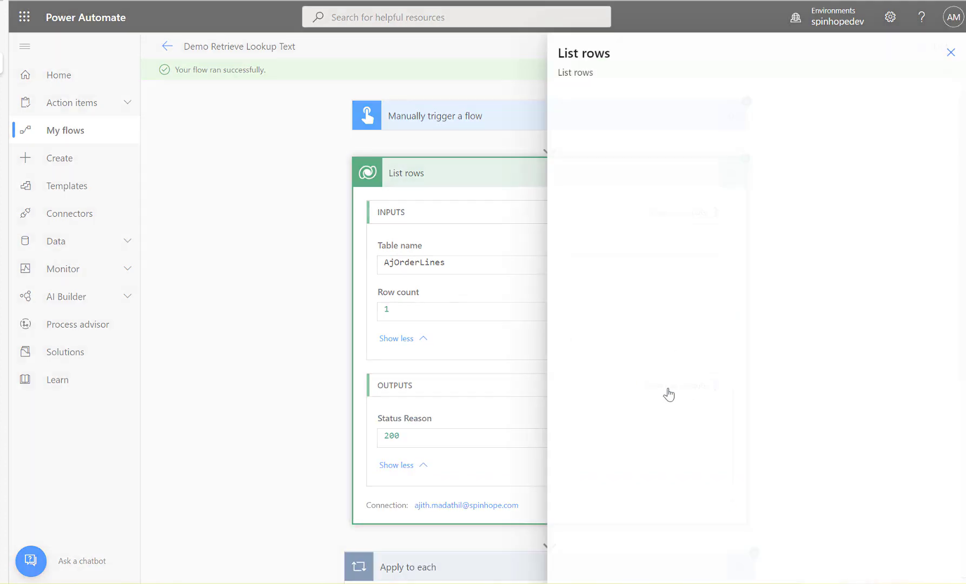
scroll(768, 344, "down", 5)
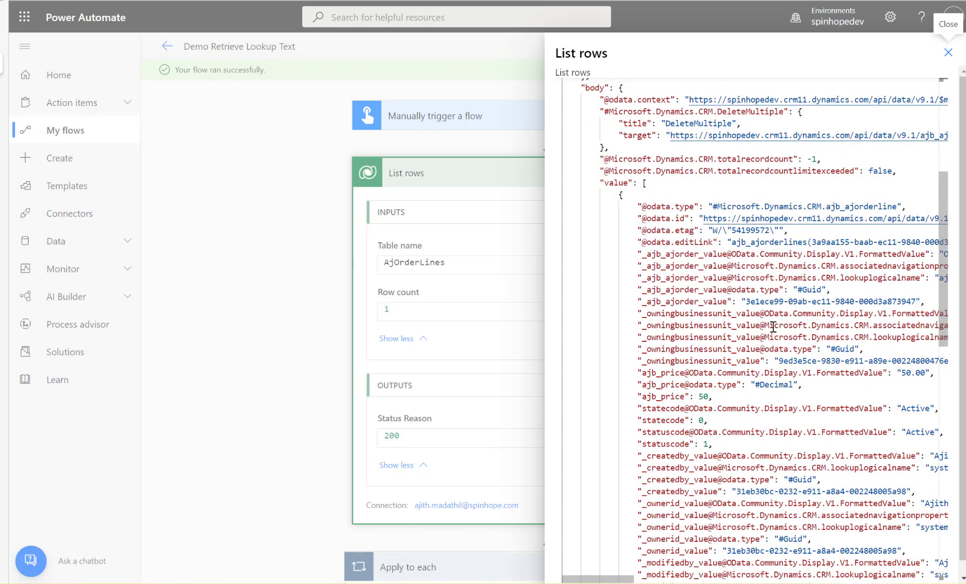
scroll(775, 325, "down", 1)
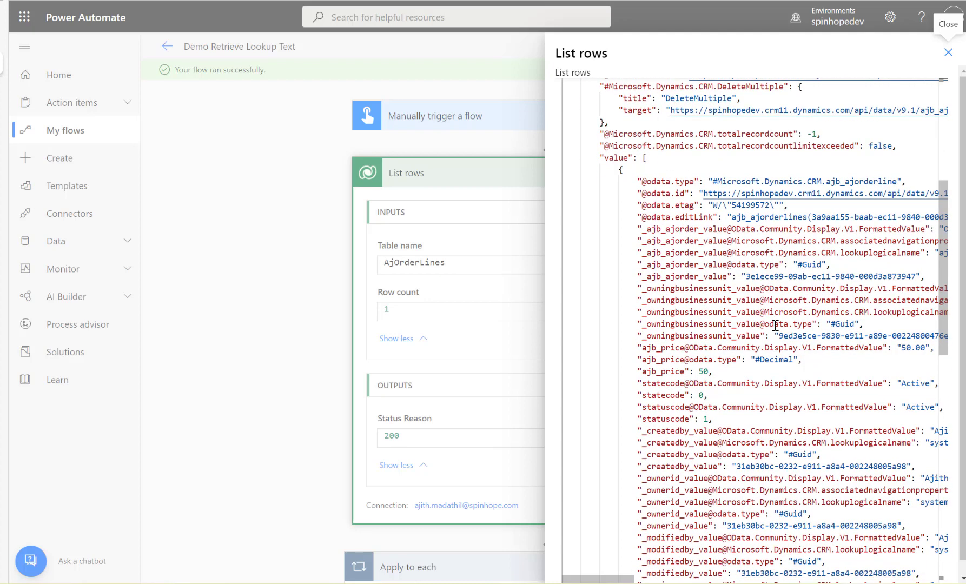
scroll(777, 324, "down", 2)
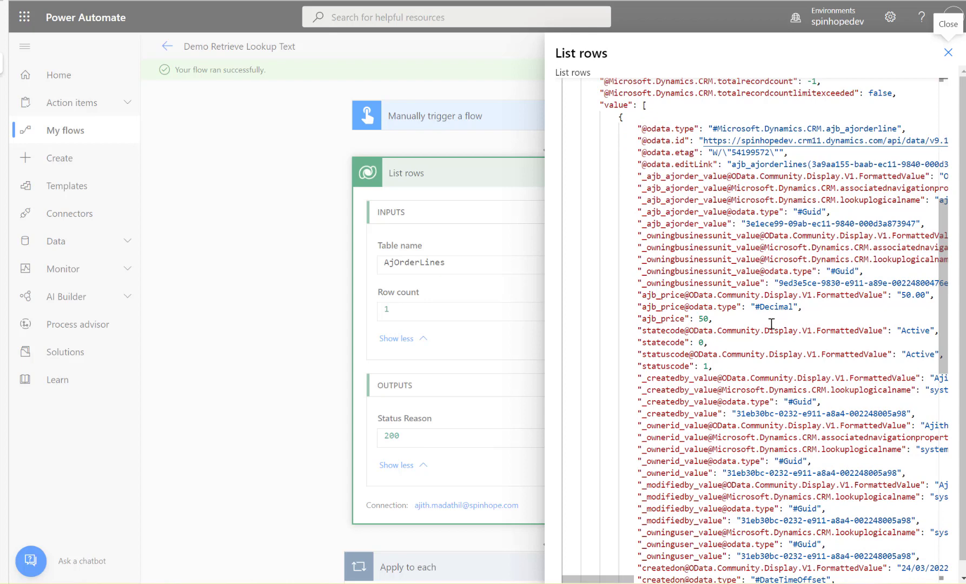
scroll(772, 323, "down", 9)
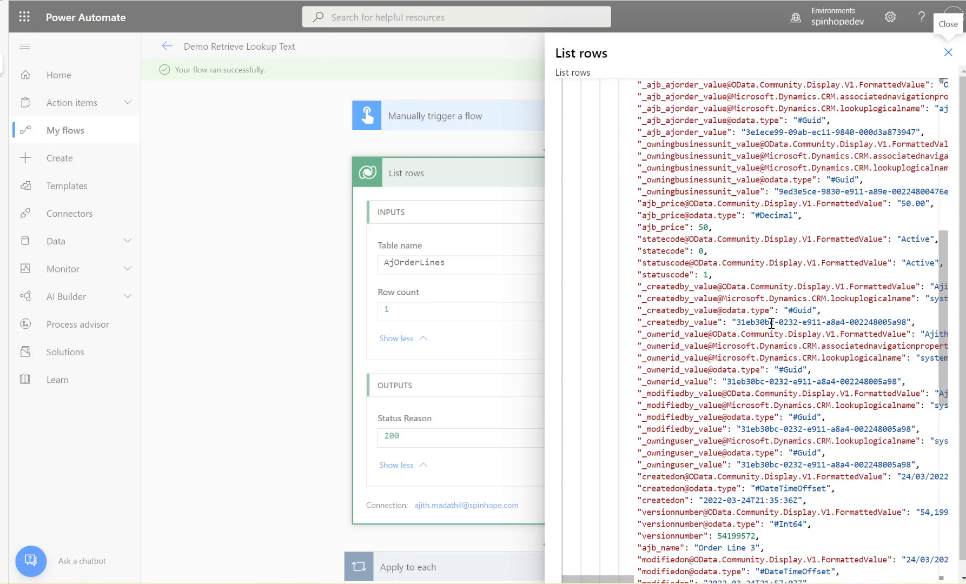
scroll(771, 323, "down", 2)
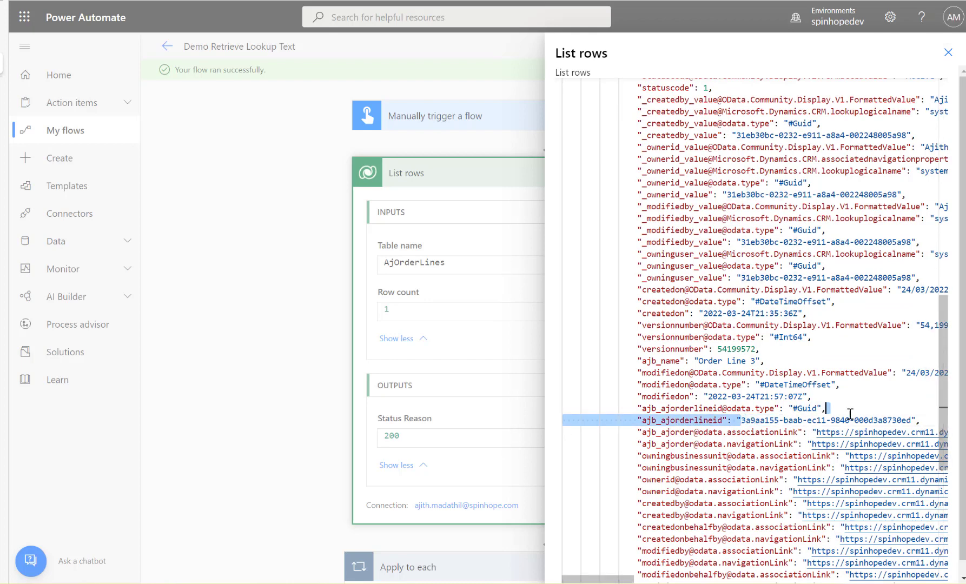
left_click_drag(743, 420, 911, 416)
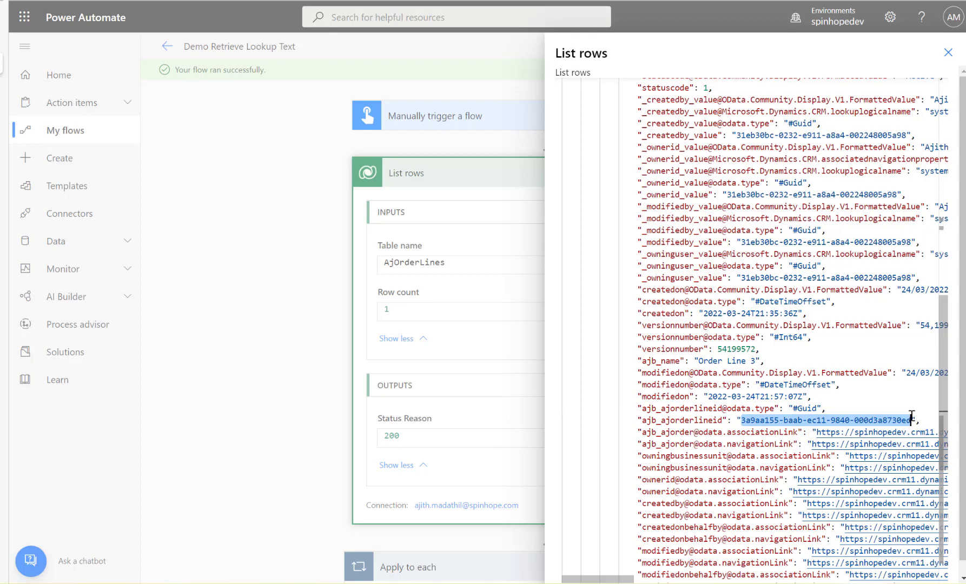
left_click(265, 379)
- Search the List rows raw output for the GUID copied from Compose's inputs
scroll(510, 461, "down", 3)
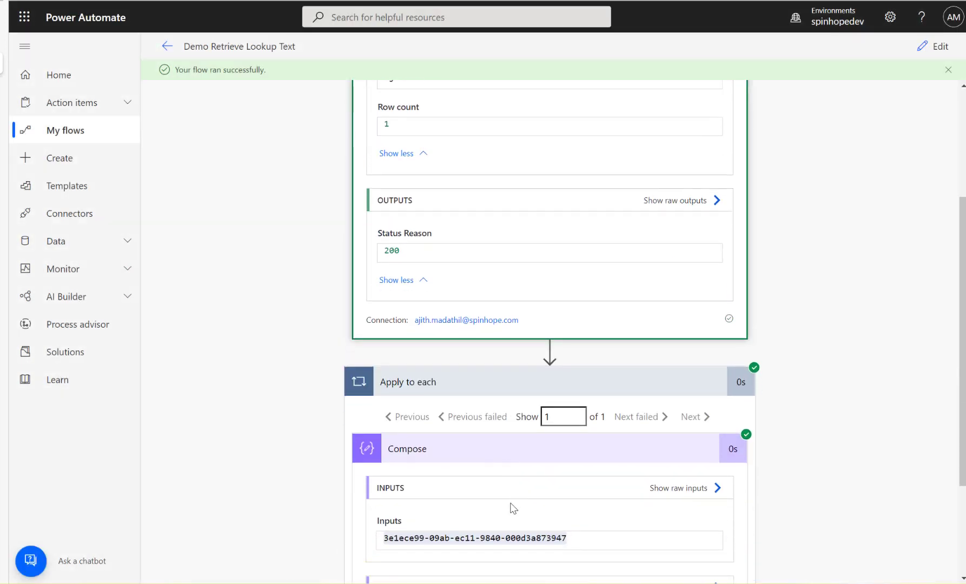
triple_click(440, 538)
key("ctrl+c")
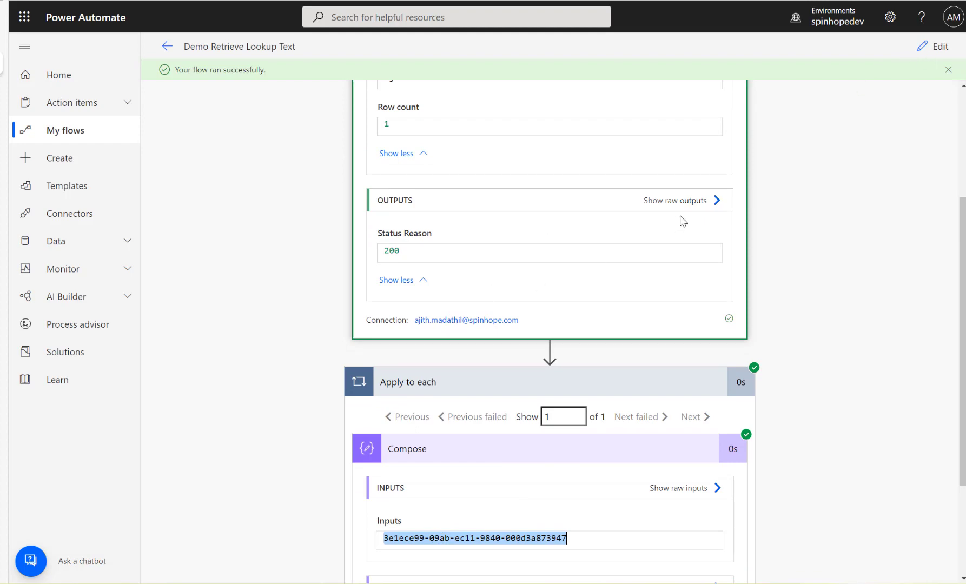
left_click(686, 201)
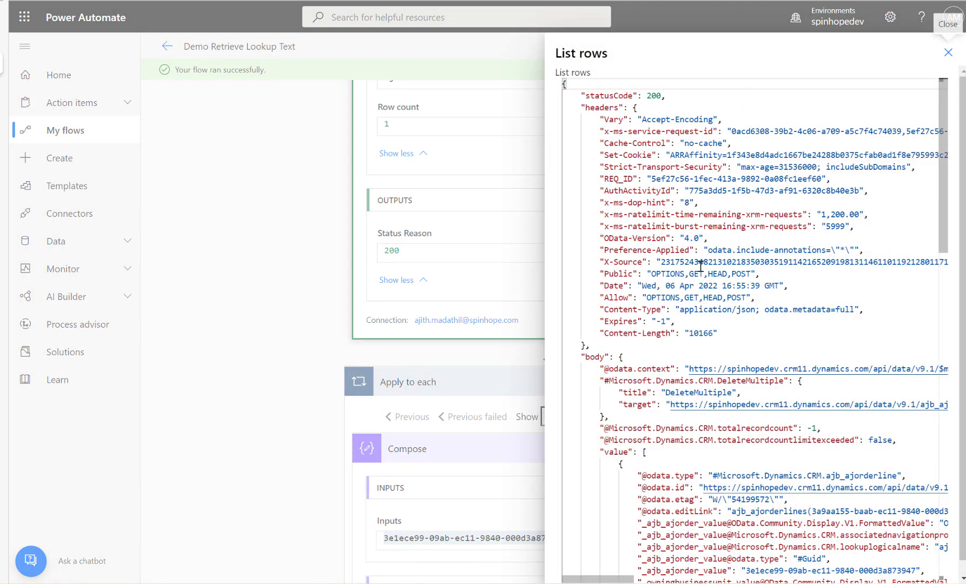
key("ctrl+f")
key("ctrl+v")
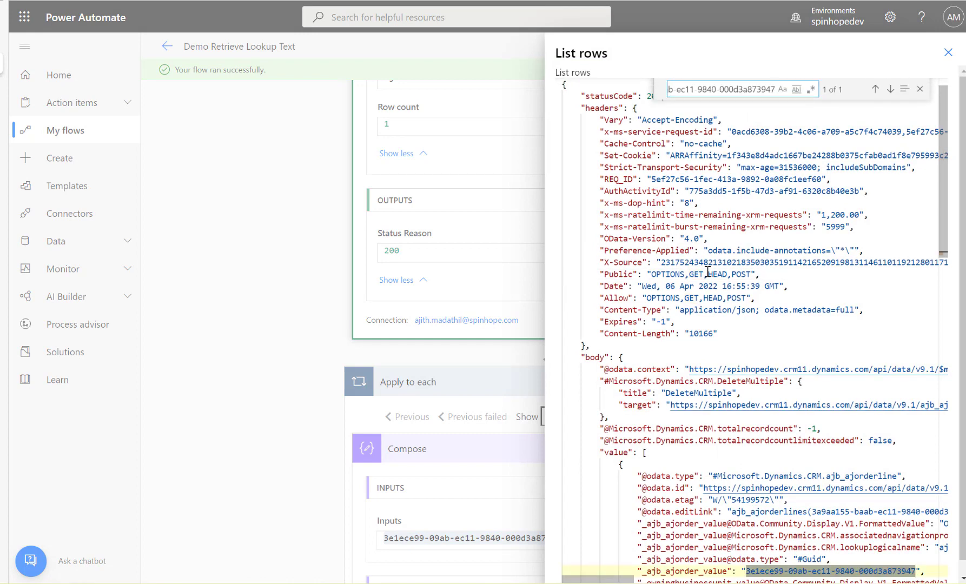
scroll(846, 489, "down", 2)
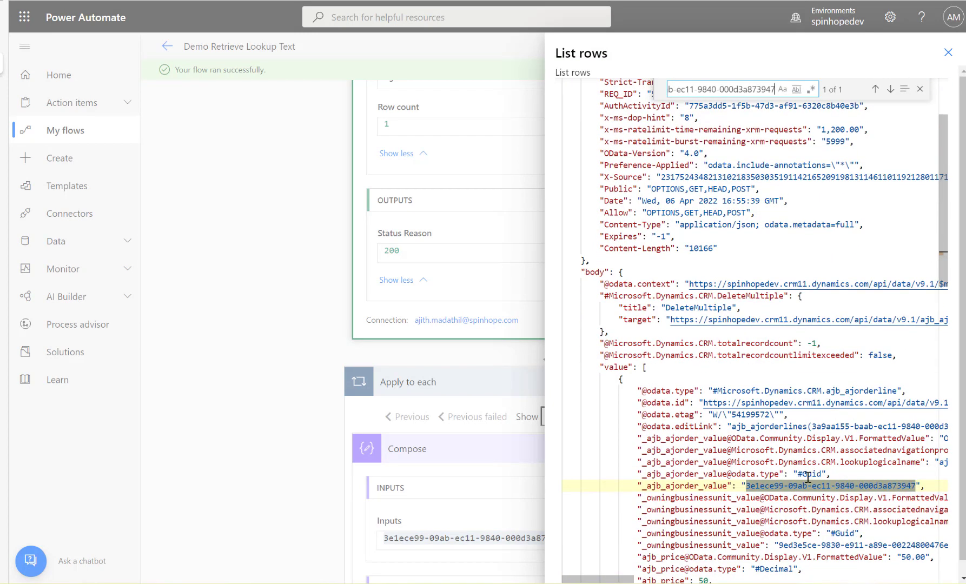
- Select the _ajb_ajorder_value FormattedValue key name in the raw output, then close it
left_click_drag(709, 475, 830, 474)
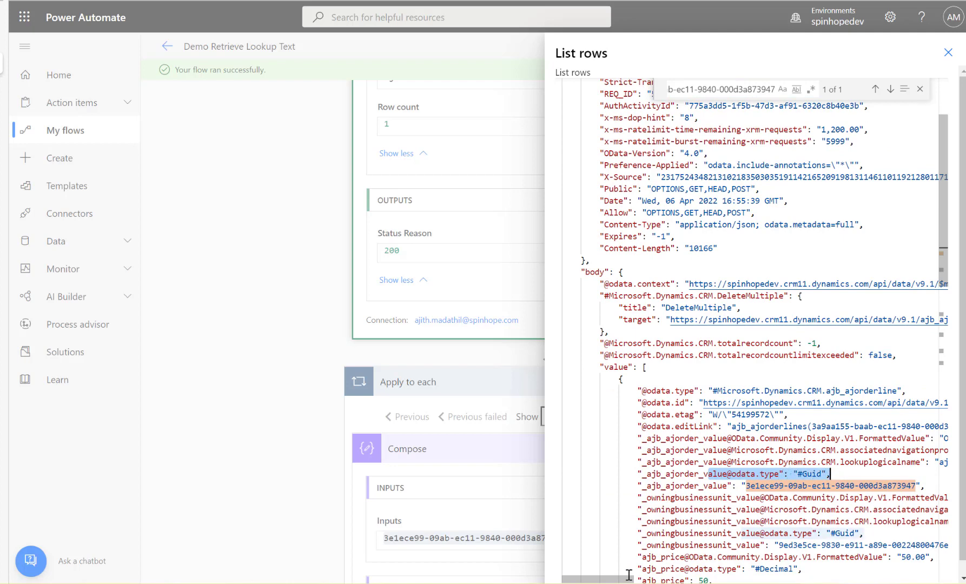
left_click_drag(629, 578, 642, 579)
left_click_drag(869, 439, 704, 440)
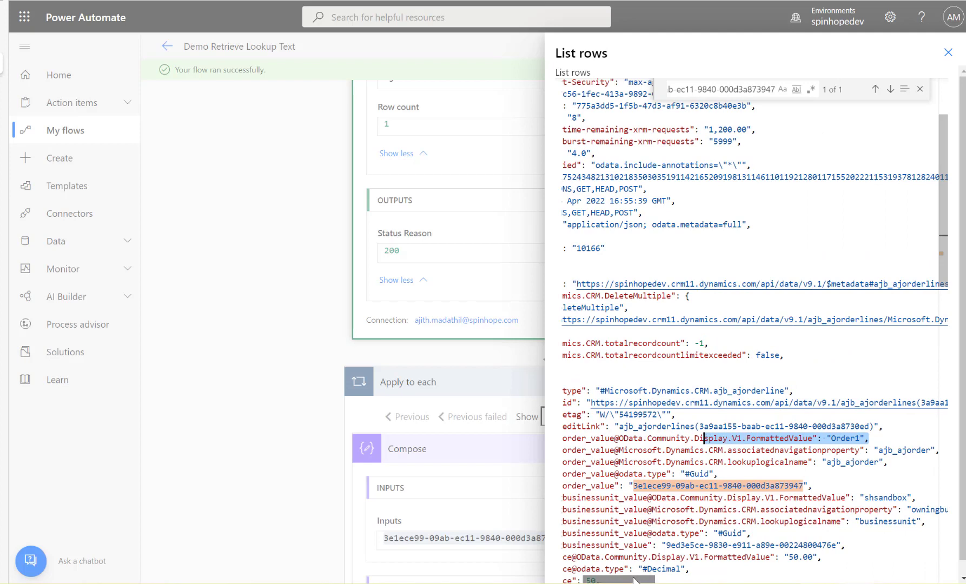
left_click_drag(636, 580, 614, 580)
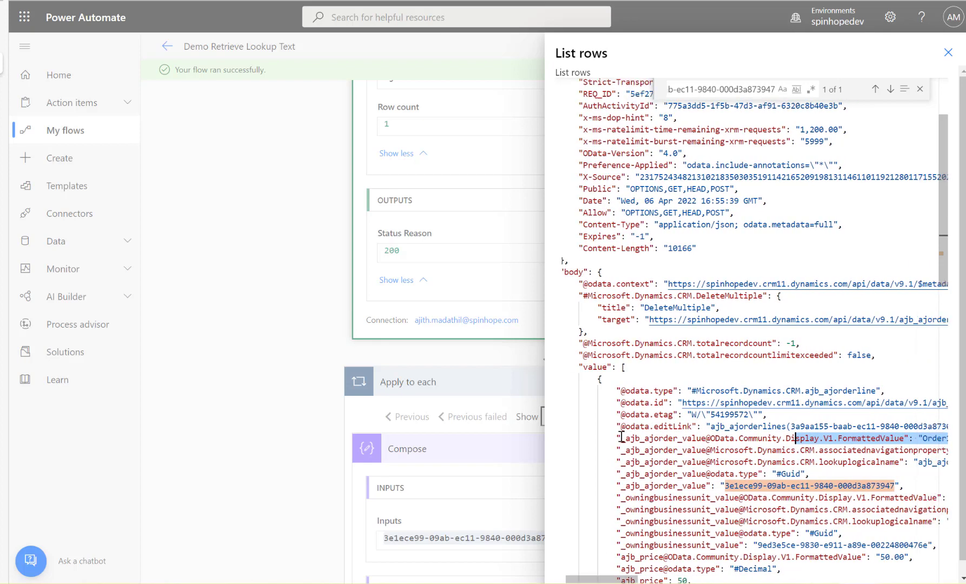
left_click_drag(622, 439, 905, 438)
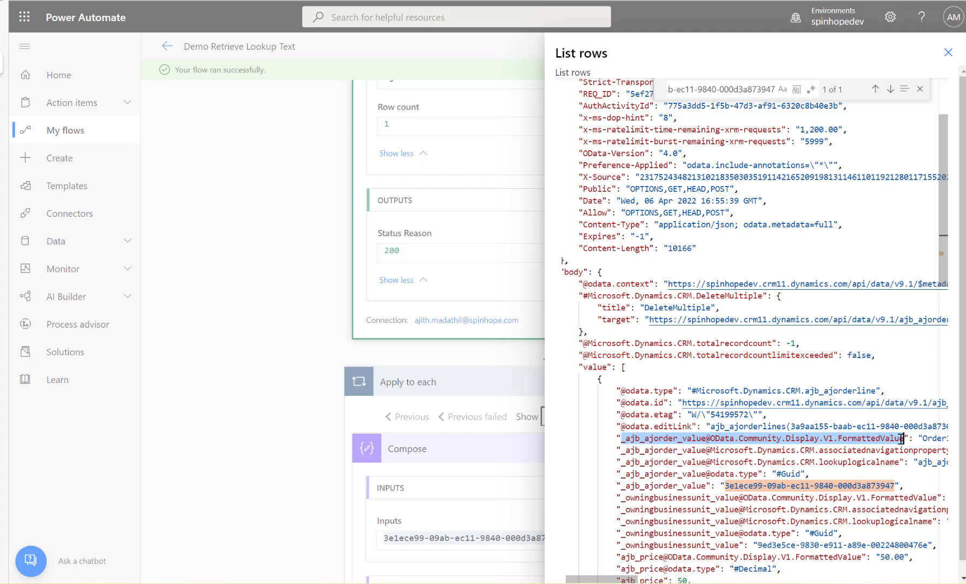
right_click(838, 438)
left_click(896, 438)
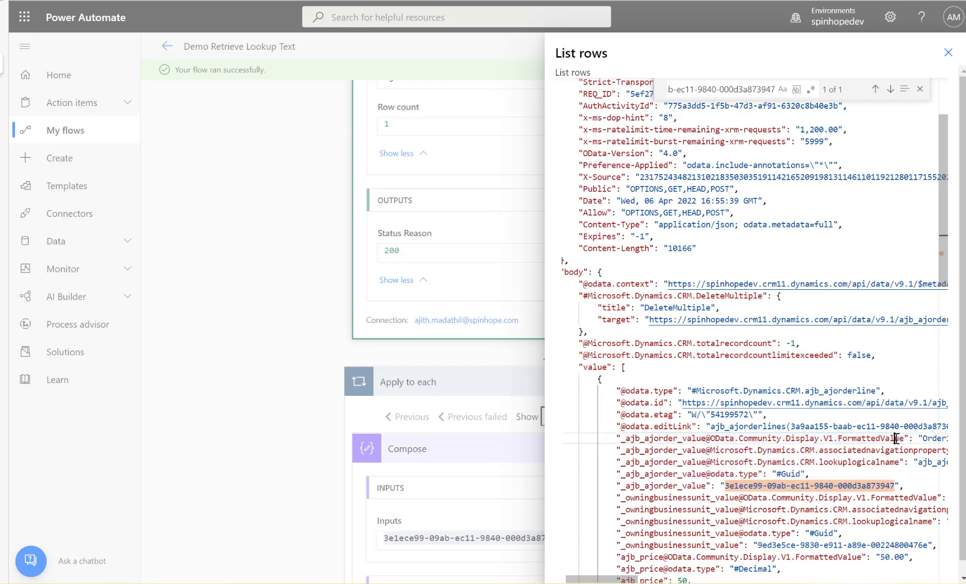
left_click_drag(904, 438, 621, 440)
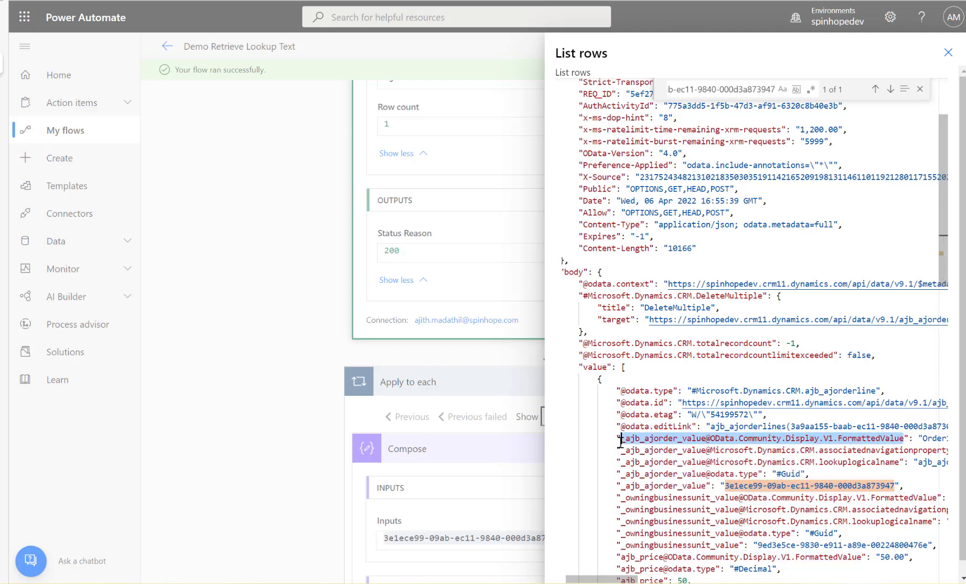
left_click(313, 275)
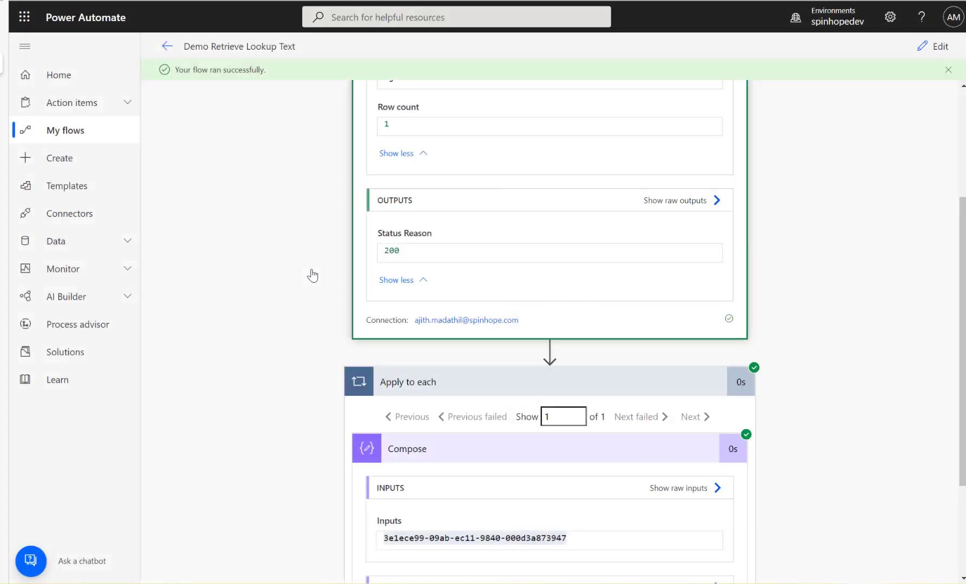
- Back in the editor, add a Compose 2 action after Compose inside Apply to each
left_click(936, 49)
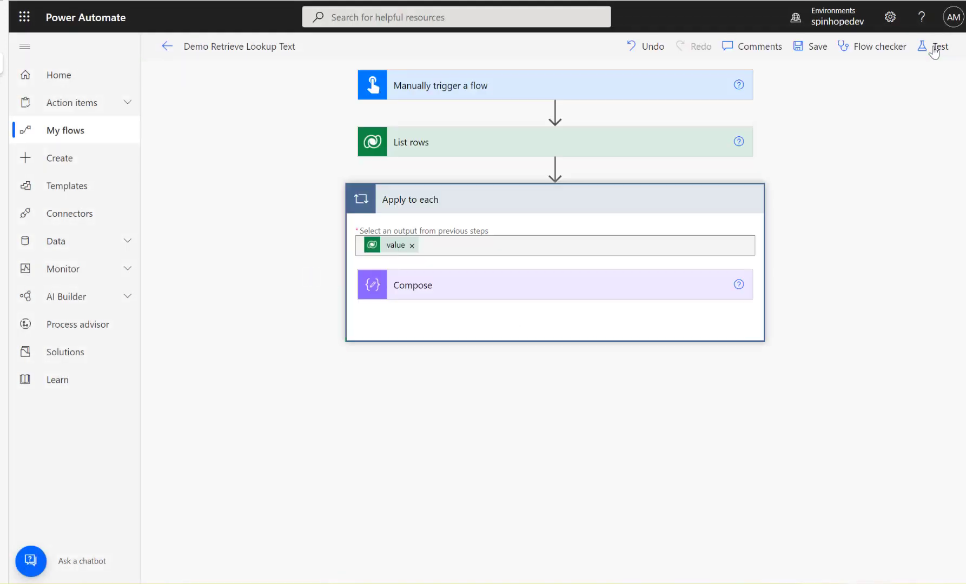
left_click(527, 354)
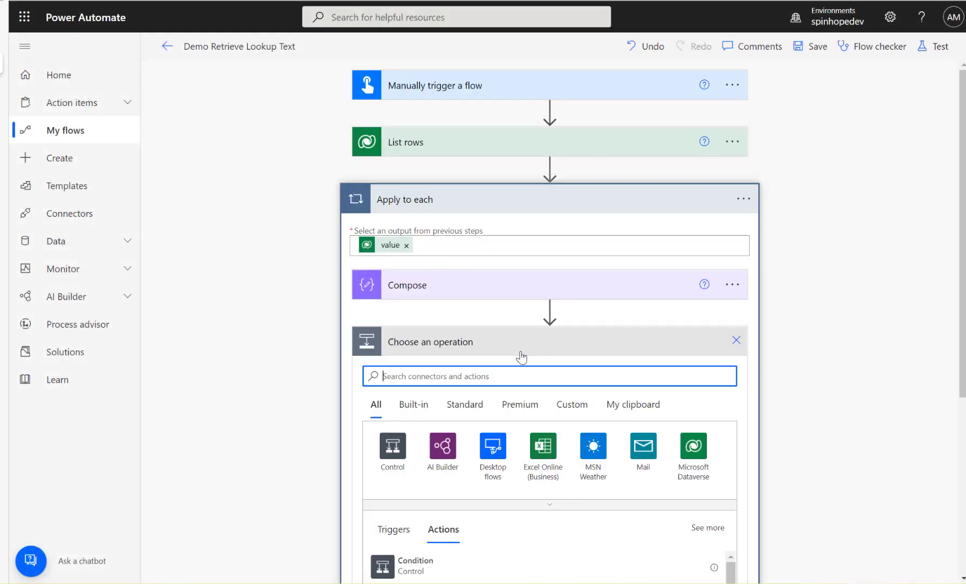
type("compose")
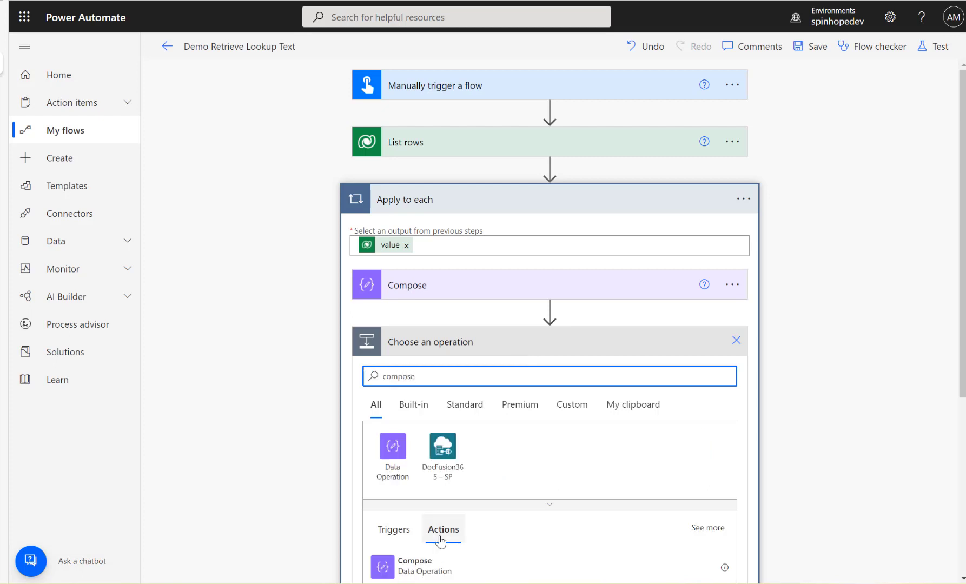
left_click(415, 565)
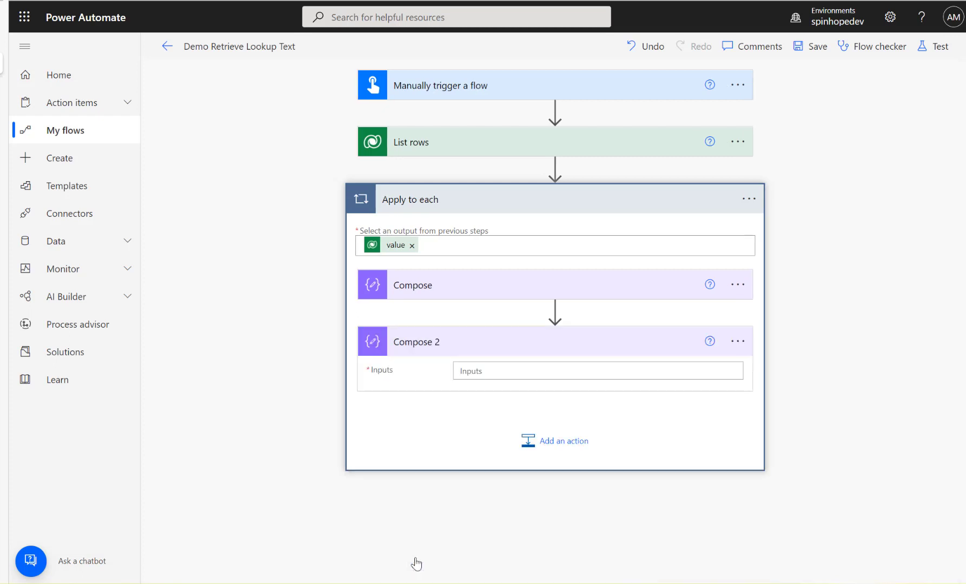
left_click(527, 371)
left_click(456, 287)
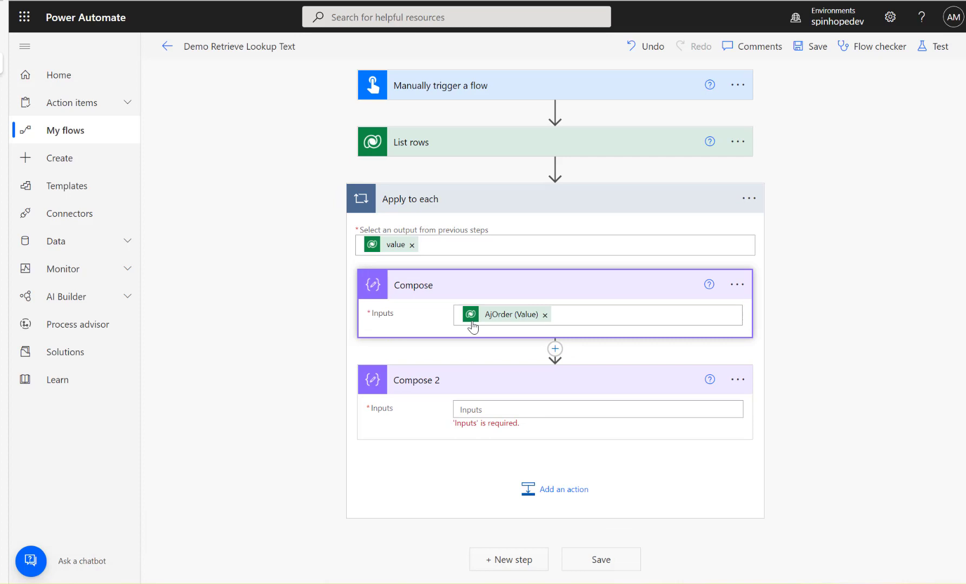
mouse_move(492, 321)
left_click(545, 409)
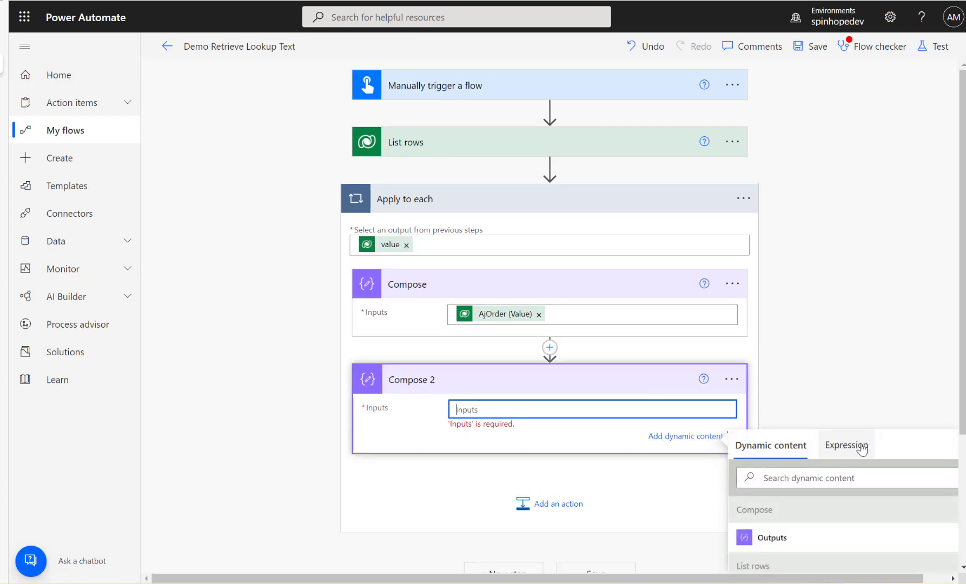
left_click(860, 448)
type("item")
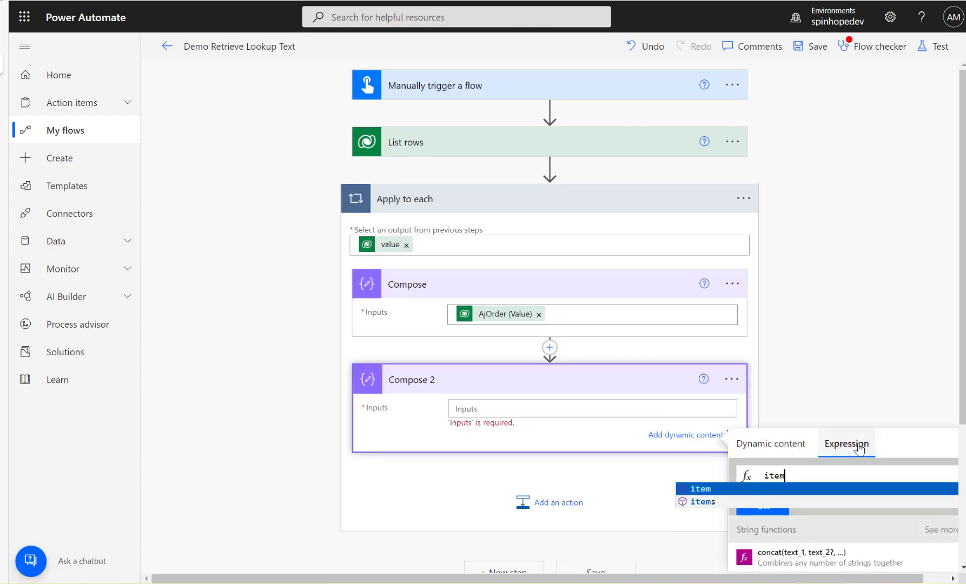
type("('")
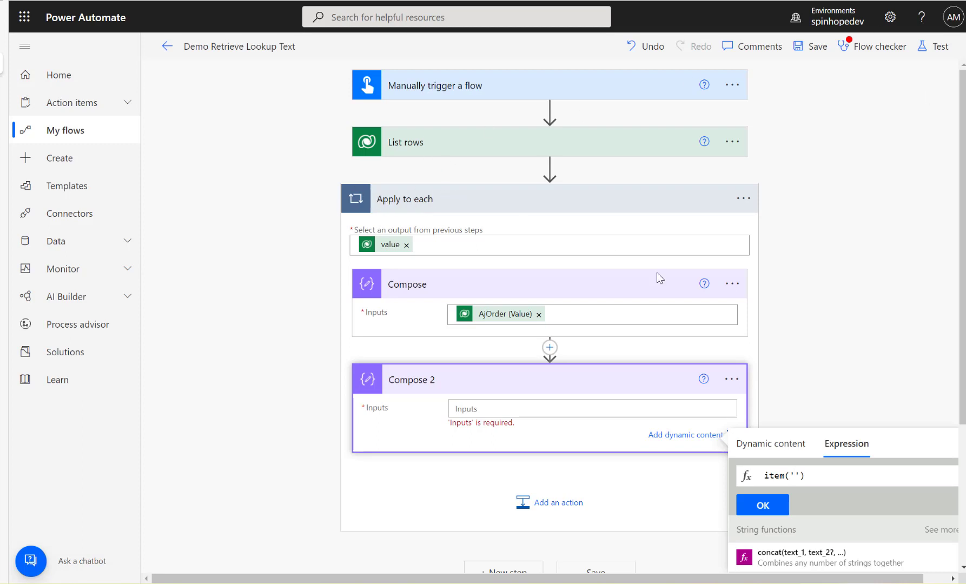
type("Apply_to_each")
type("?['")
key("ctrl+v")
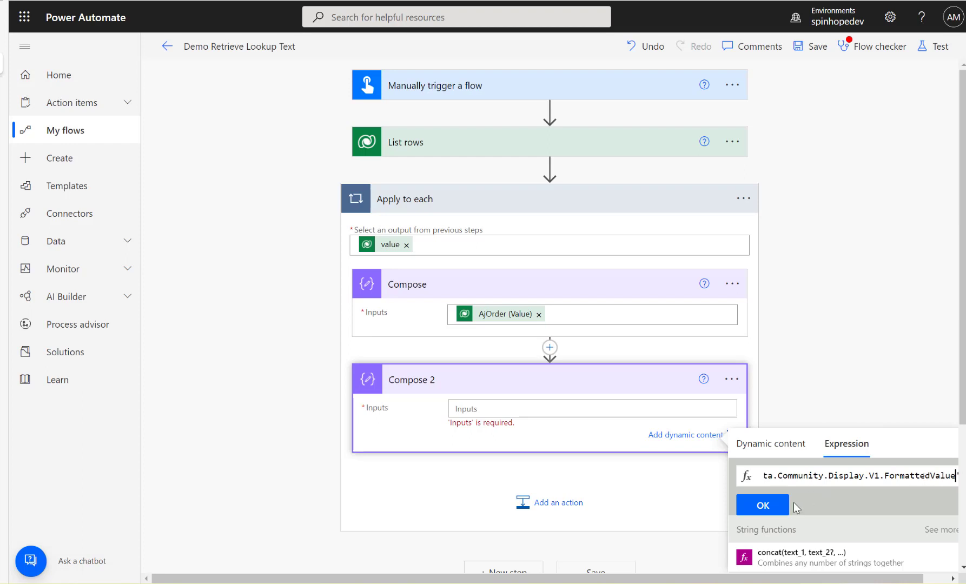
left_click(761, 510)
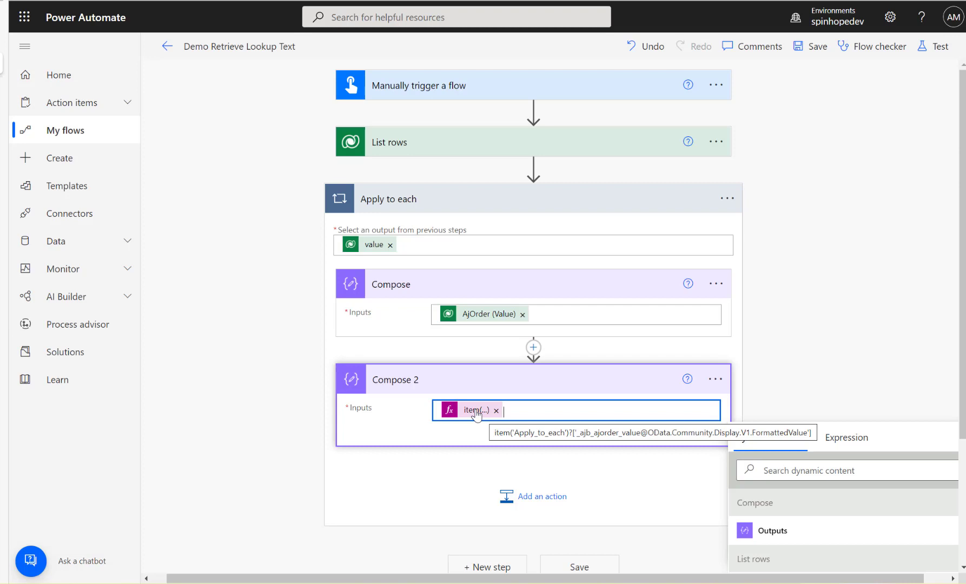
- Save and test-run the flow; the run fails because item() must not have parameters
left_click(939, 47)
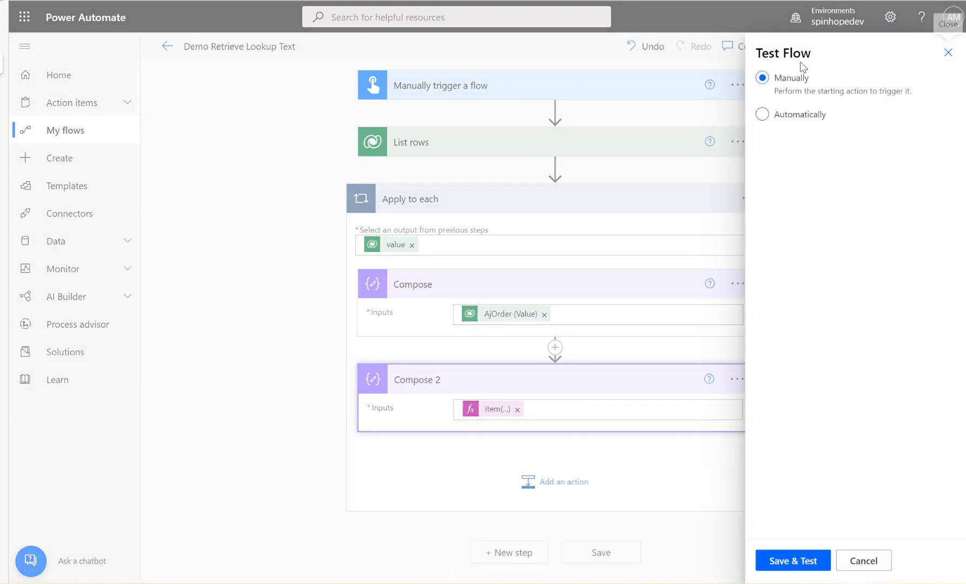
left_click(798, 562)
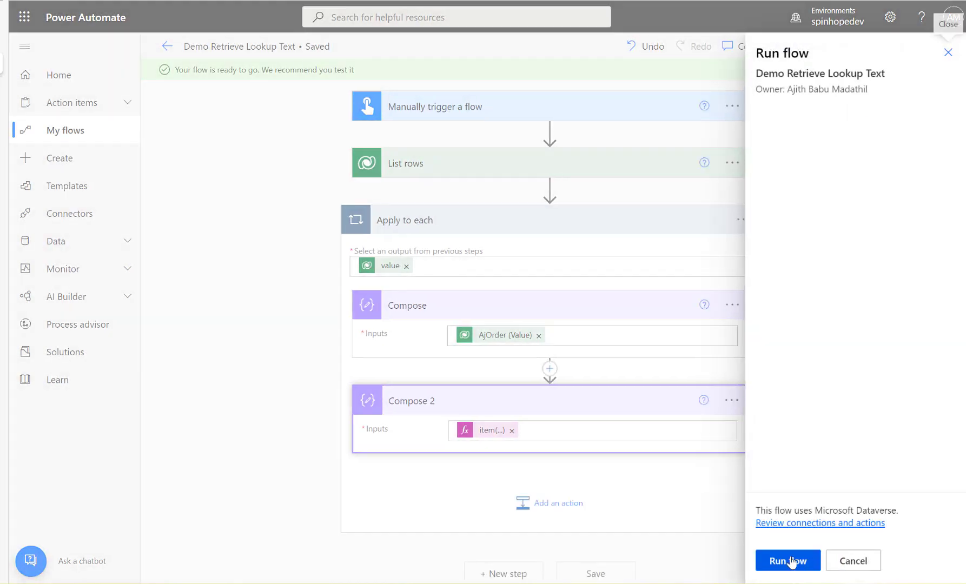
left_click(791, 563)
left_click(791, 562)
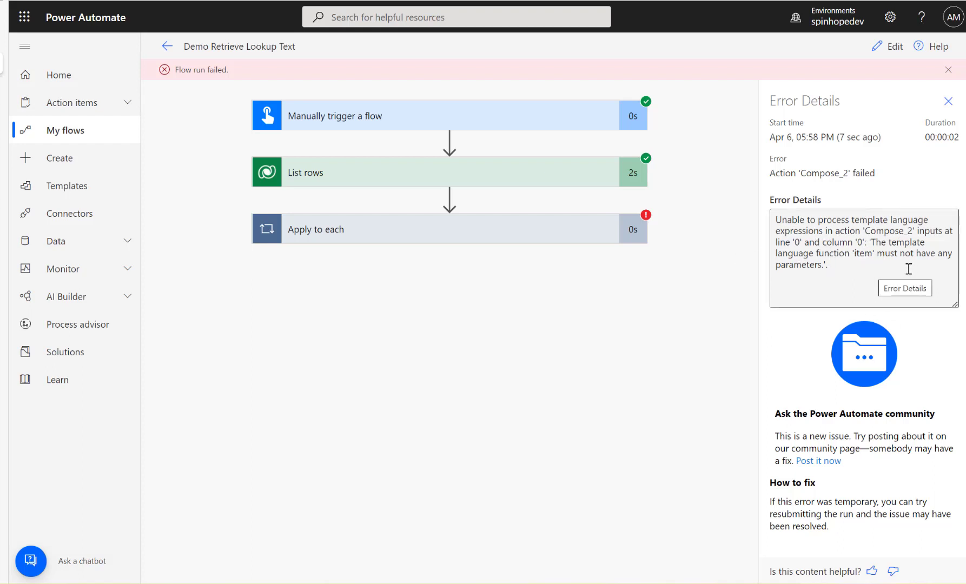
- Change Compose 2's expression from item to items('Apply_to_each'), then save and test again
left_click(407, 235)
left_click(890, 47)
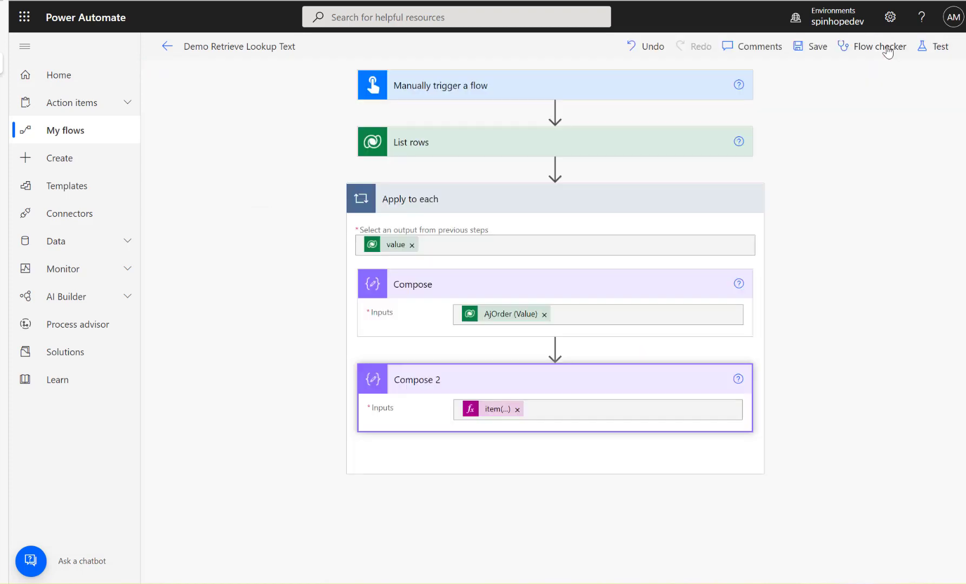
left_click(495, 410)
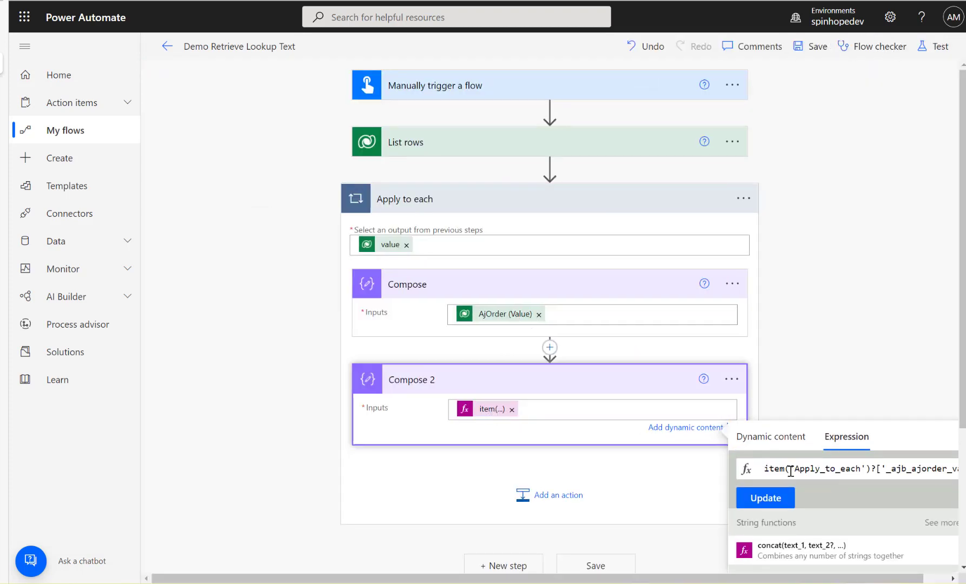
left_click(791, 469)
type("s")
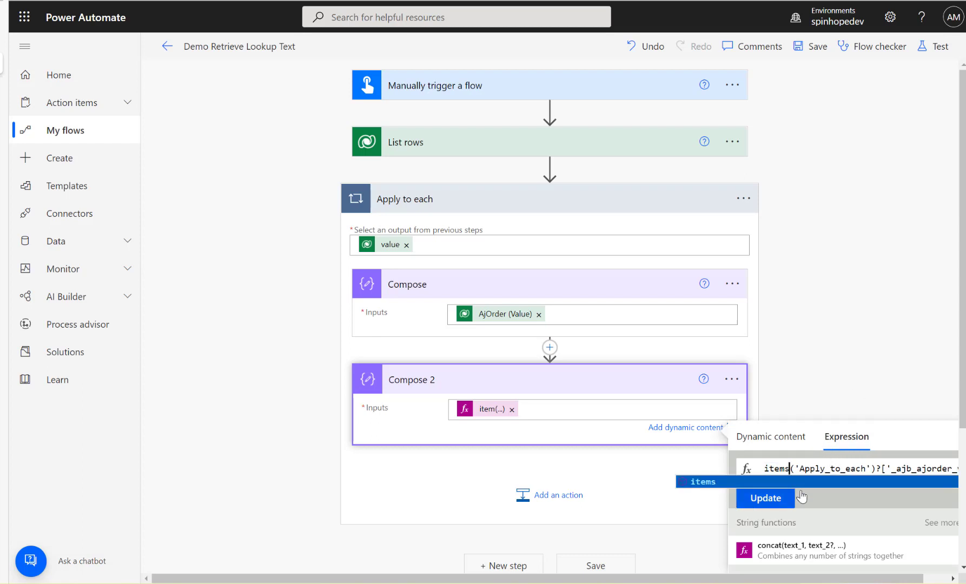
left_click(780, 496)
left_click(487, 412)
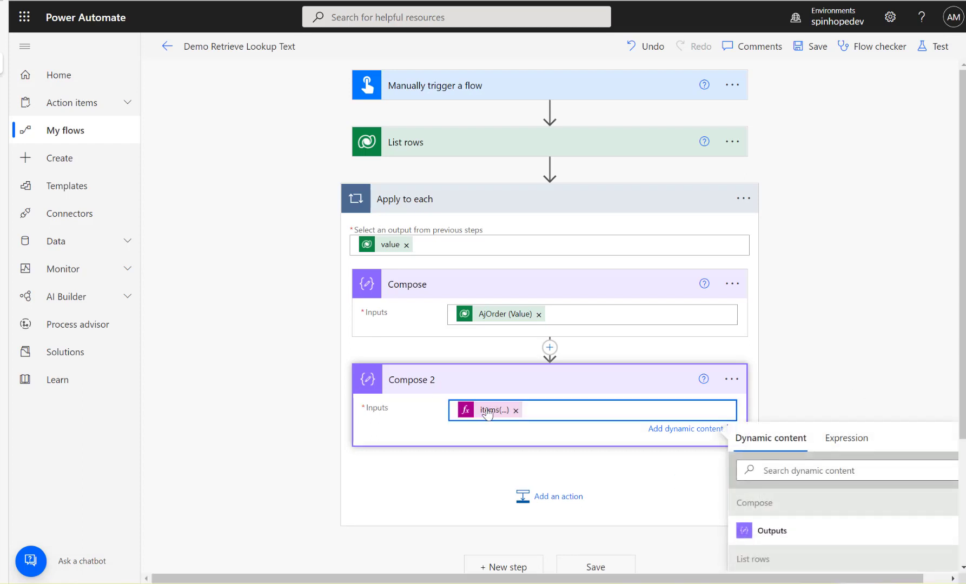
left_click(933, 54)
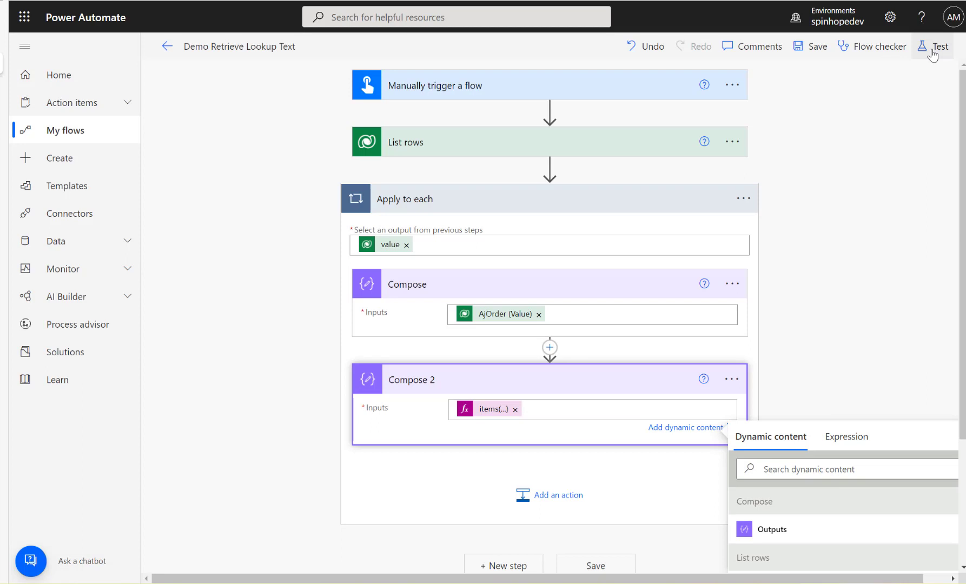
left_click(800, 563)
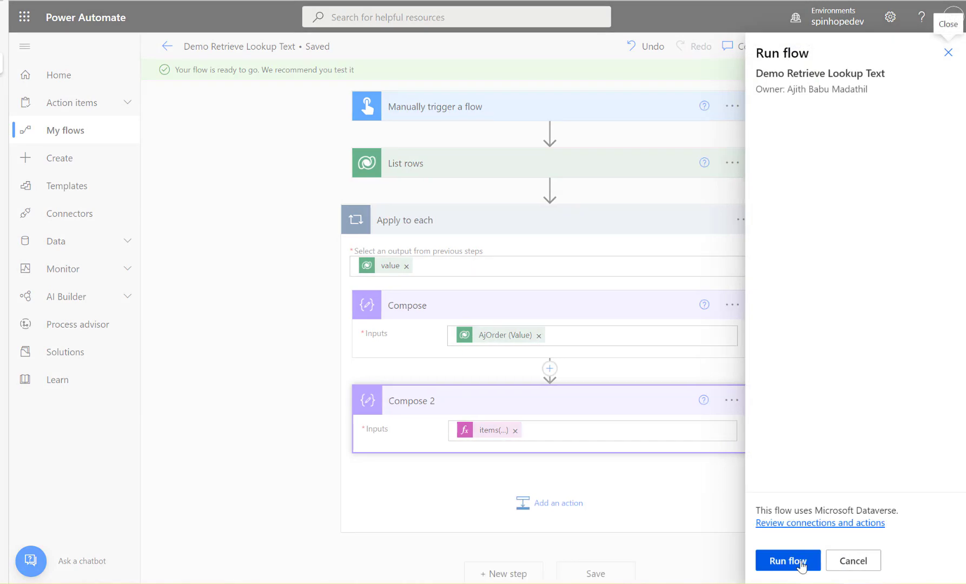
- Open the latest run, expand Apply to each, and check that Compose 2 outputs Order1
left_click(803, 565)
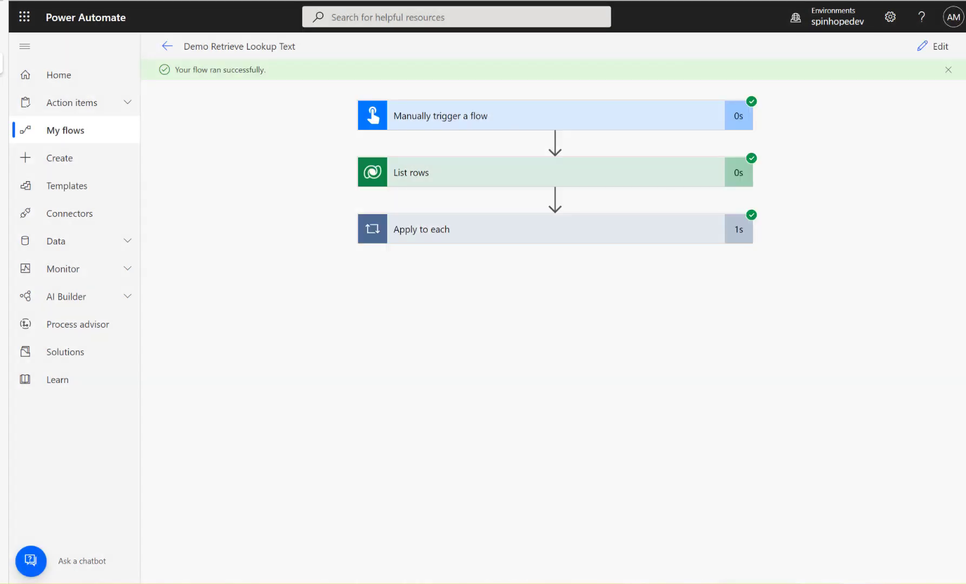
left_click(474, 237)
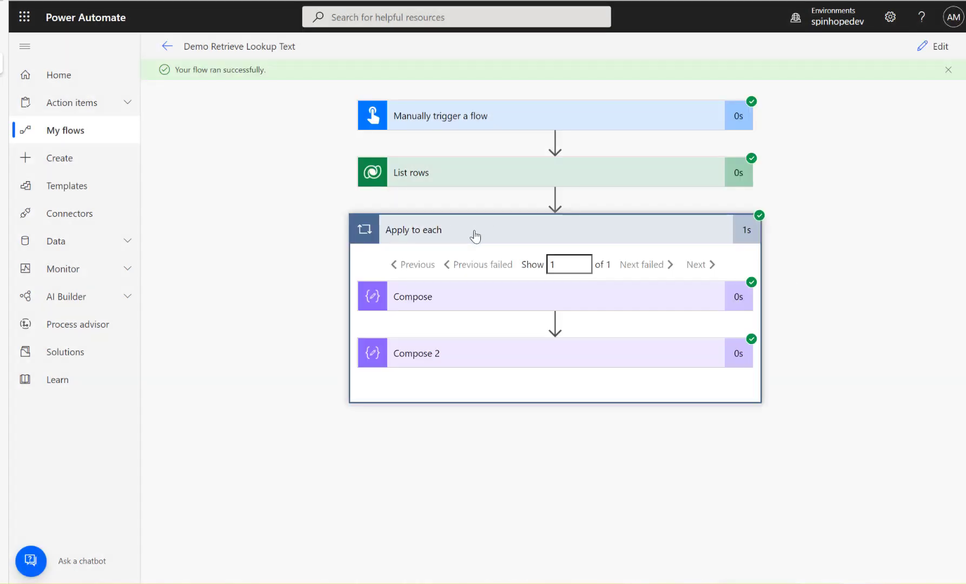
left_click(490, 352)
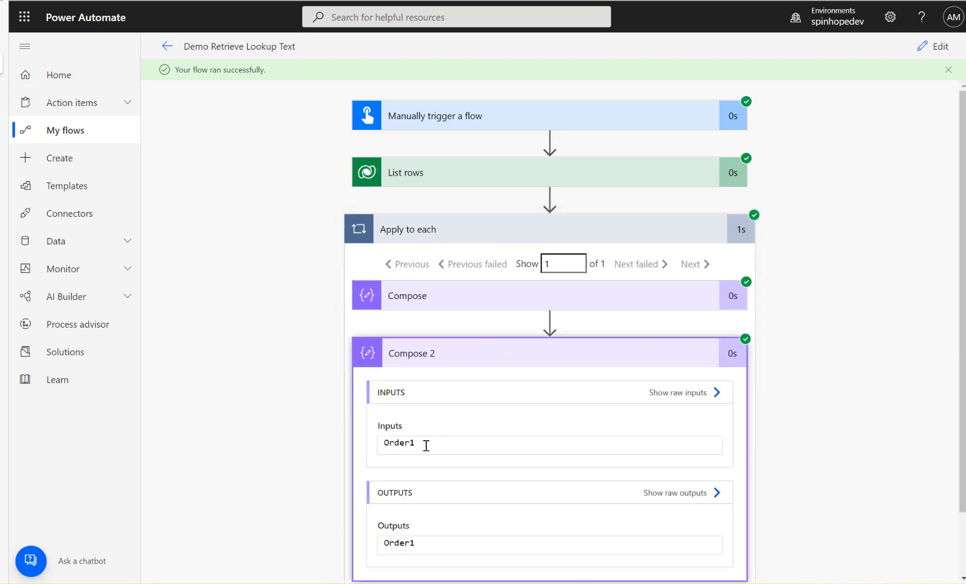
left_click_drag(428, 445, 238, 447)
- Compare Compose's GUID input against Compose 2's formatted Order1 value
left_click(461, 296)
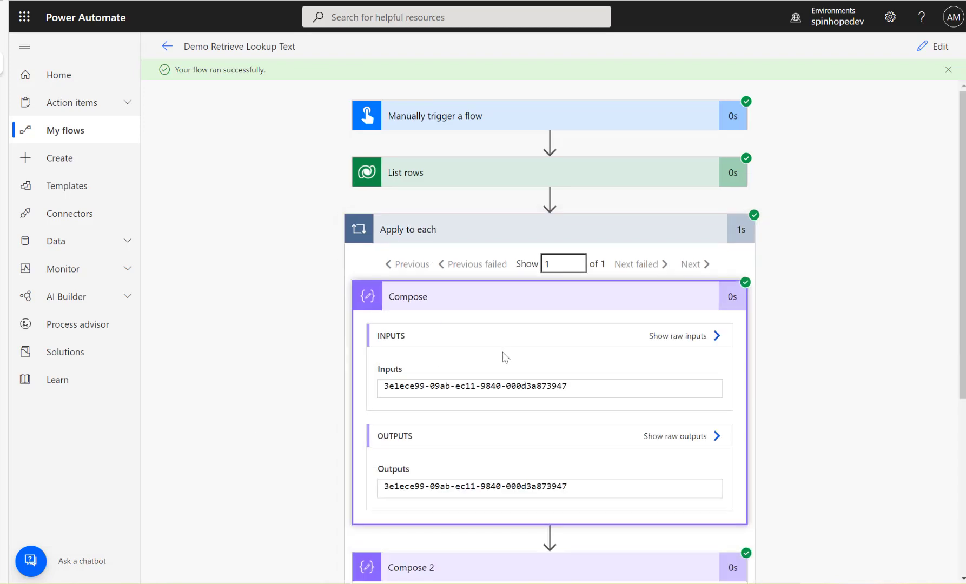
left_click_drag(129, 386, 464, 393)
left_click_drag(567, 386, 372, 387)
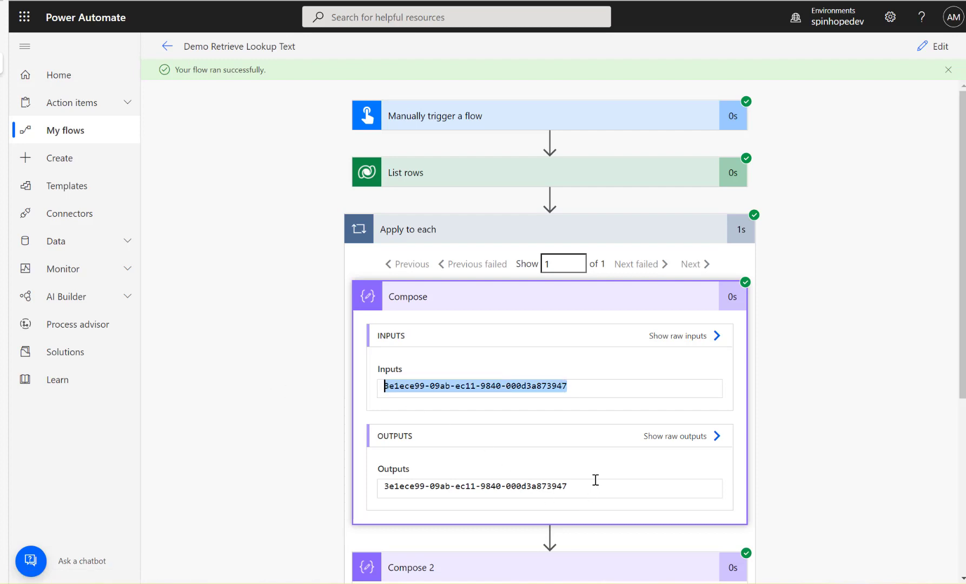
scroll(595, 481, "down", 5)
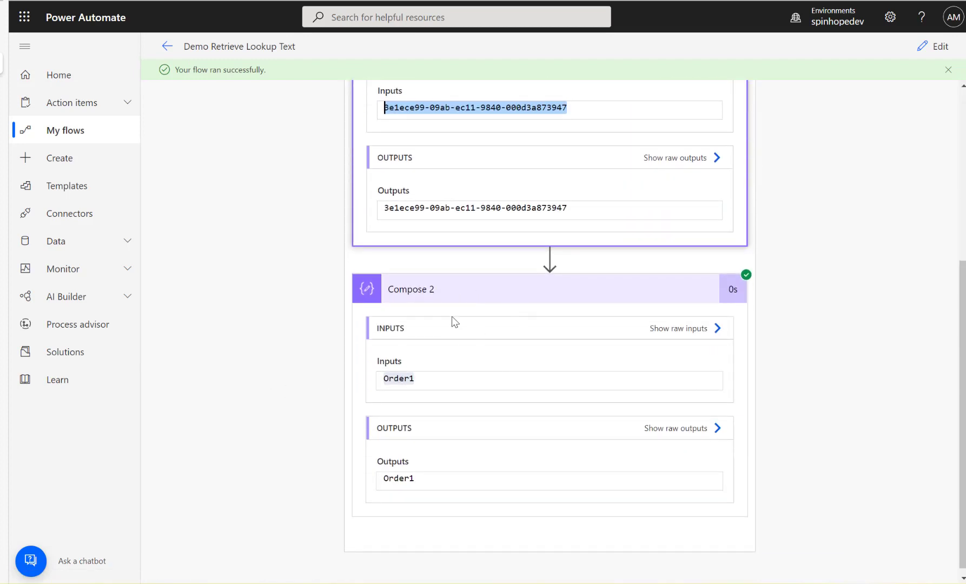
left_click_drag(429, 384, 308, 381)
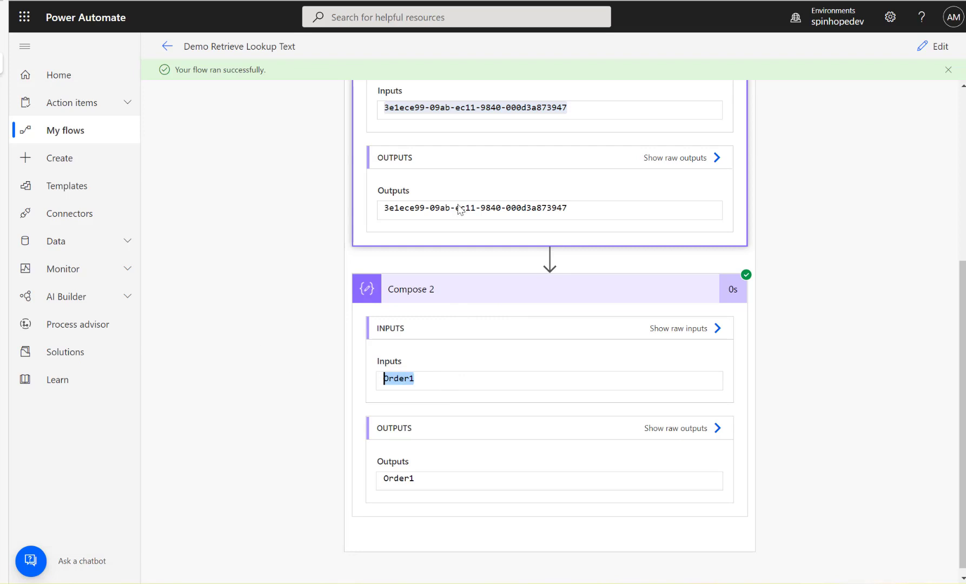
- Return from the run page to the Demo Retrieve Lookup Text flow editor
left_click(938, 47)
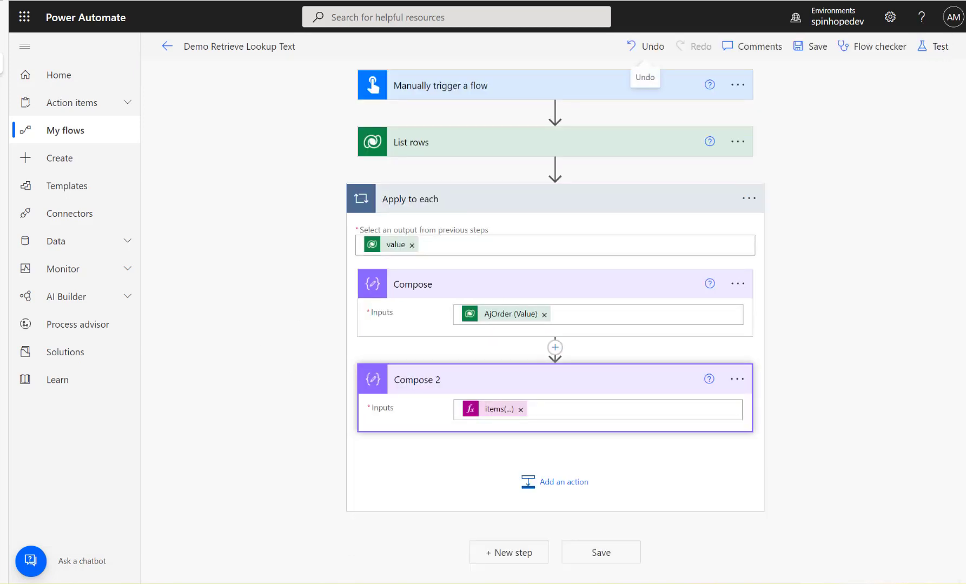